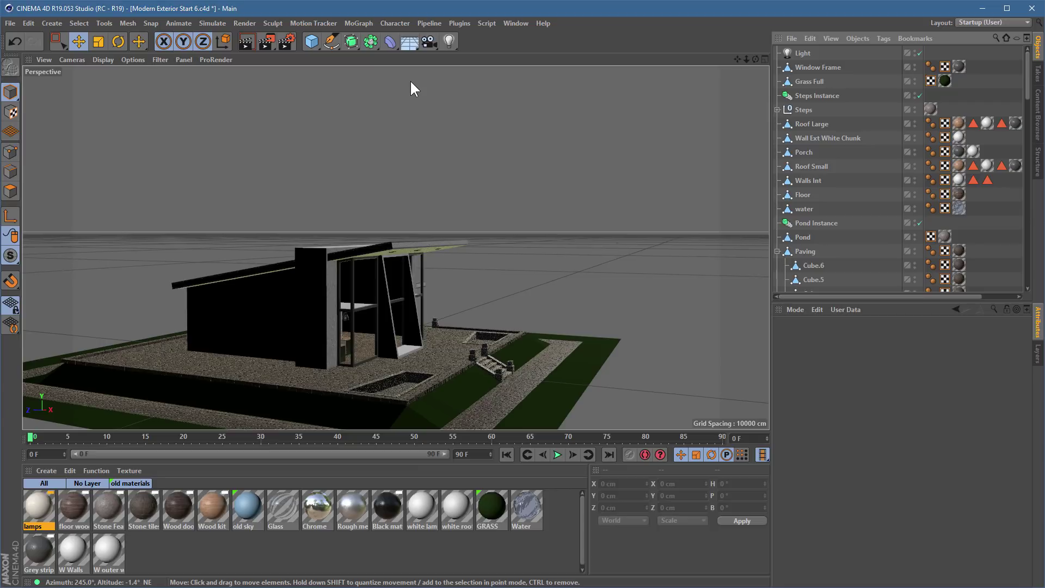
Add a Sky object to the scene and apply a newly created material to it
click(409, 40)
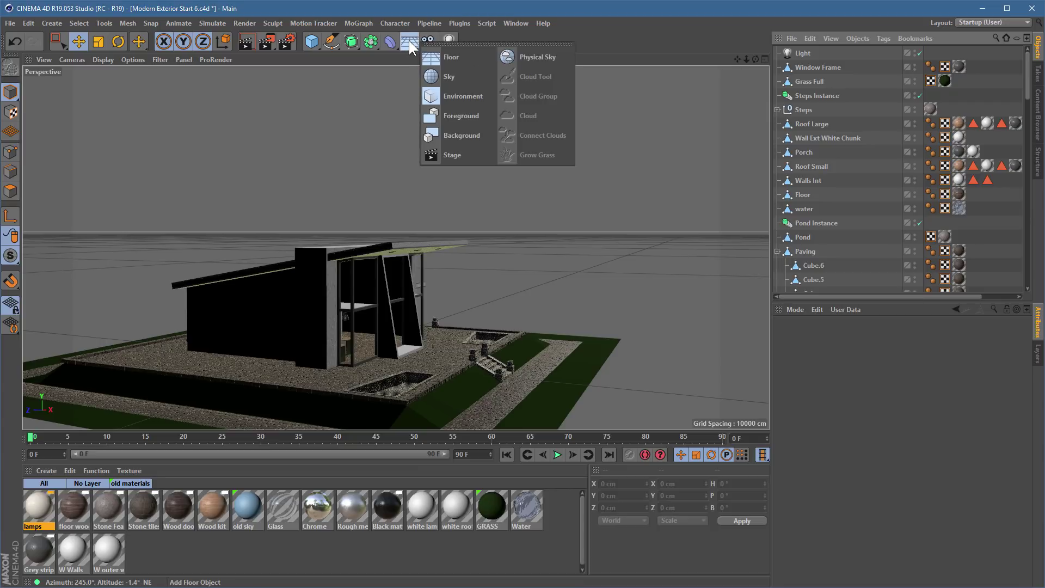
click(462, 76)
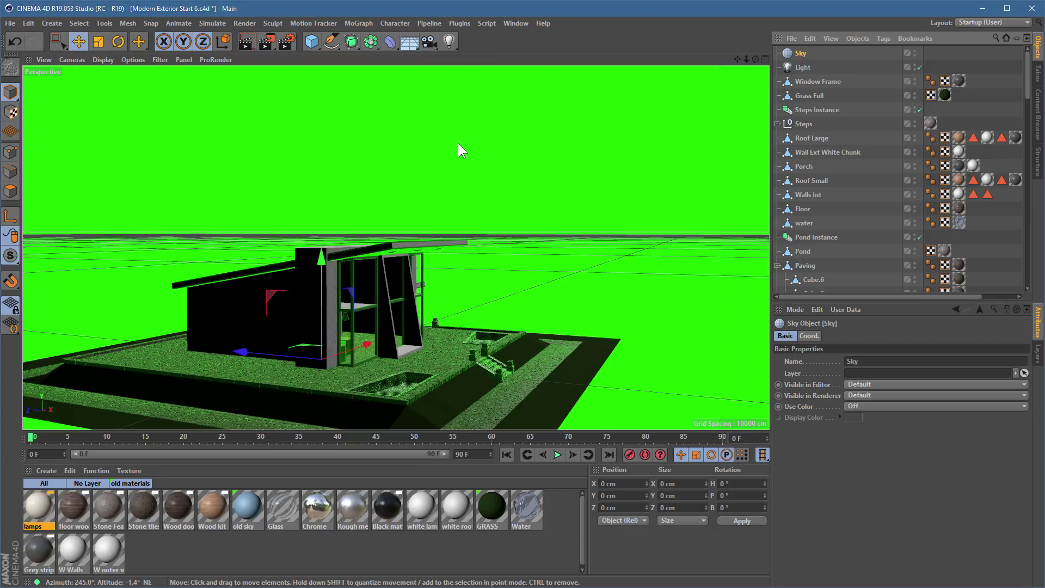
alt+drag(417, 108, 405, 155)
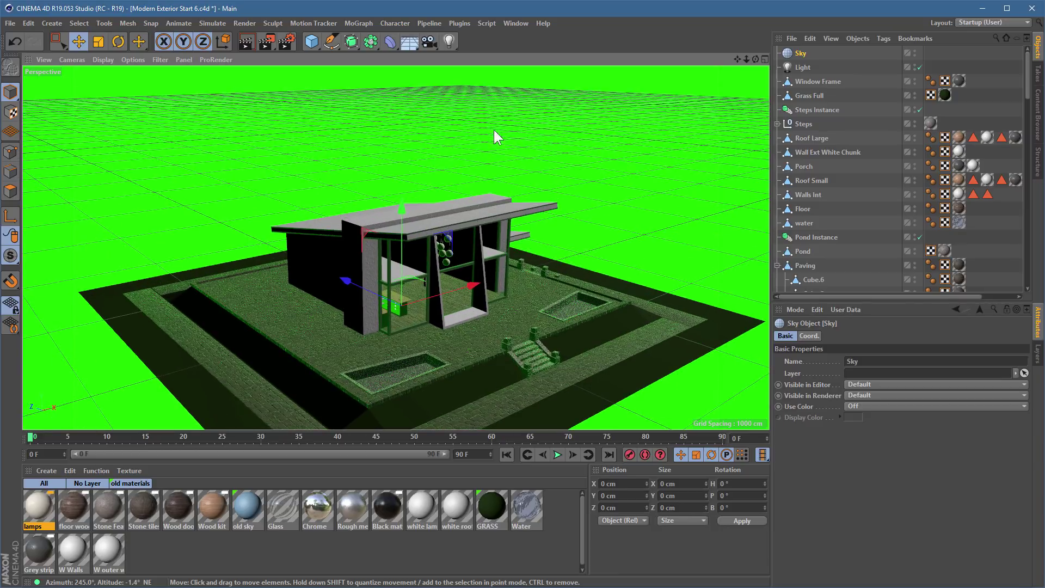
double_click(166, 552)
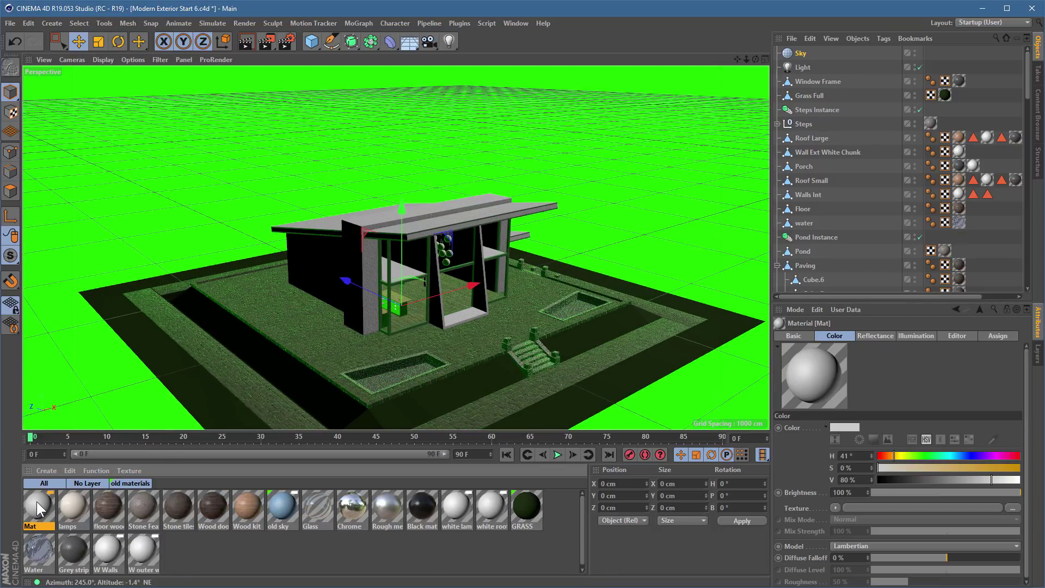
drag(37, 501, 172, 146)
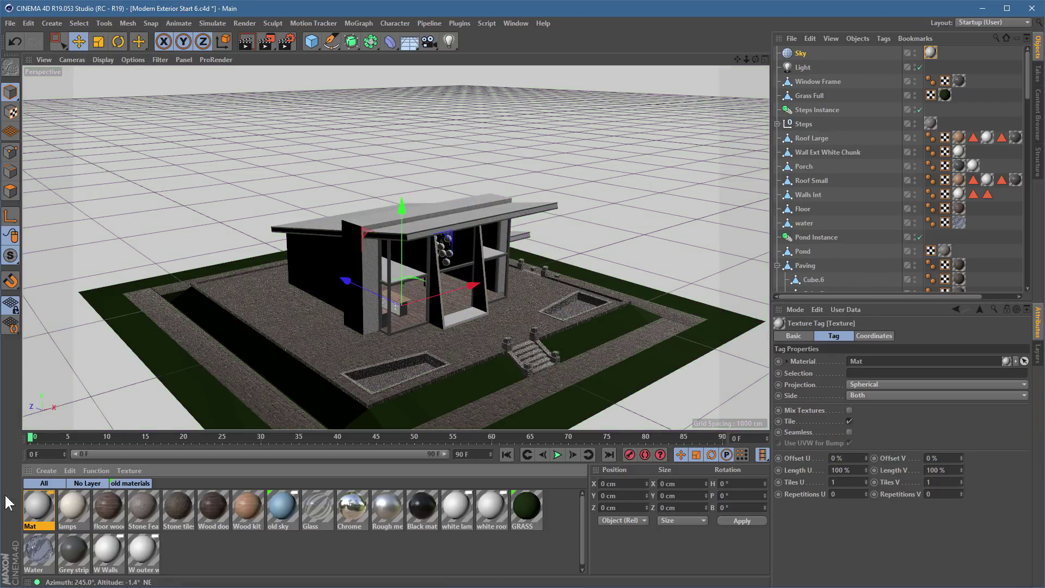
Turn off the new material's Reflectance channel and rename the material to Sky
double_click(38, 498)
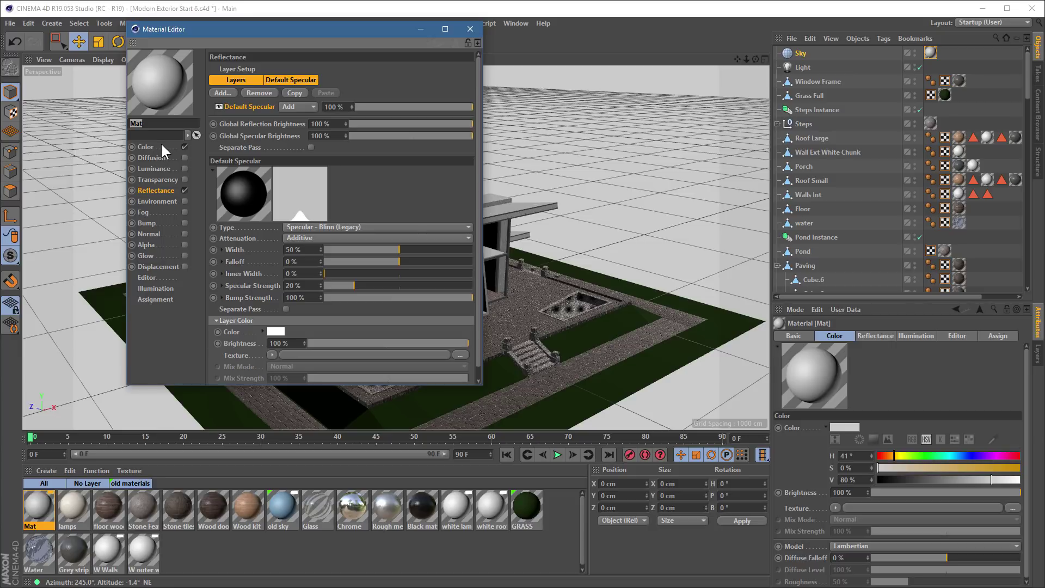
click(147, 147)
click(185, 190)
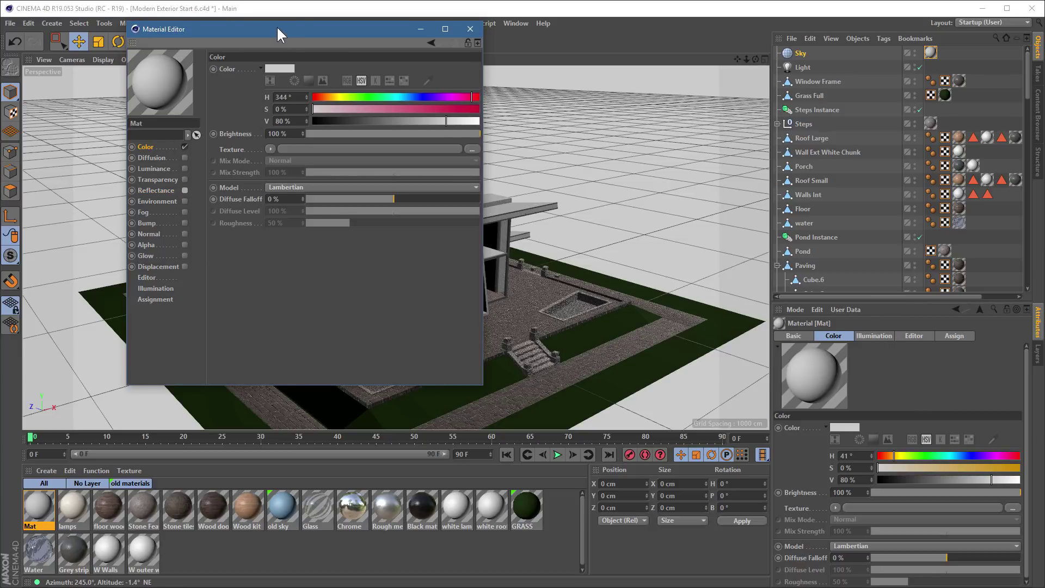
drag(276, 28, 365, 66)
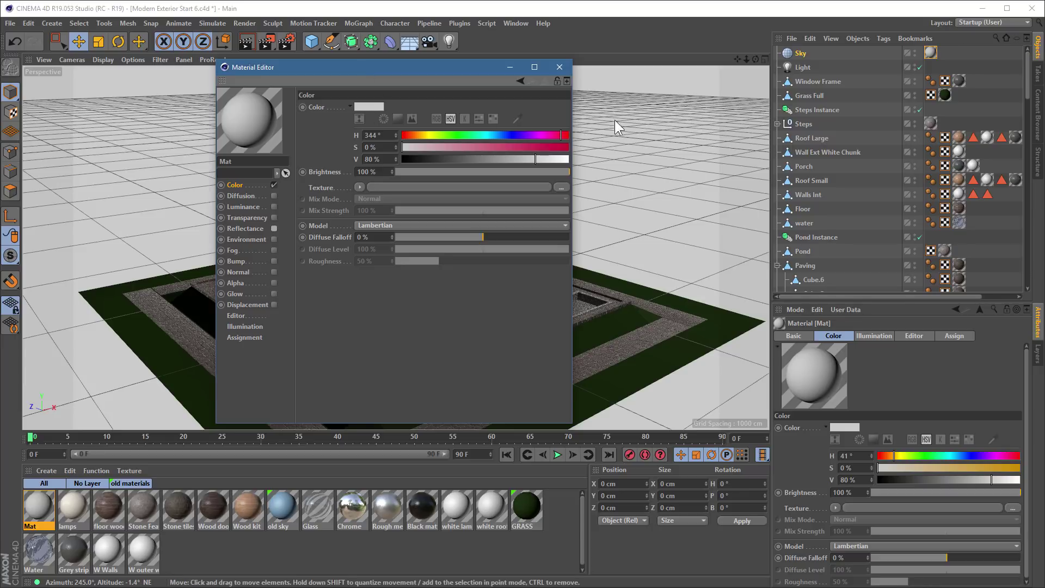
click(251, 161)
text(Sky)
key(Return)
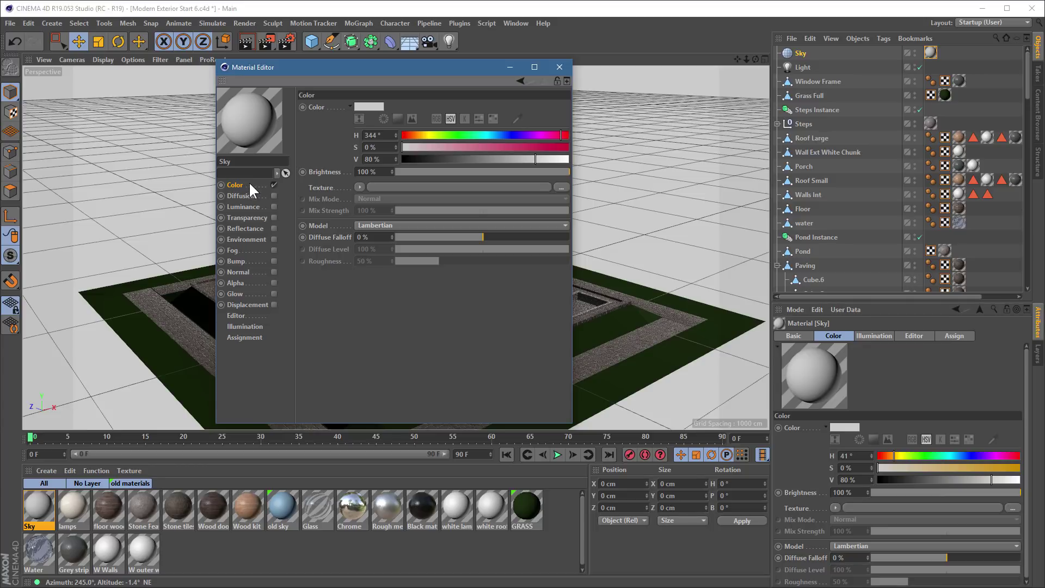
Load a Gradient shader as the texture of the Sky material's Color channel and check it around the house
click(245, 207)
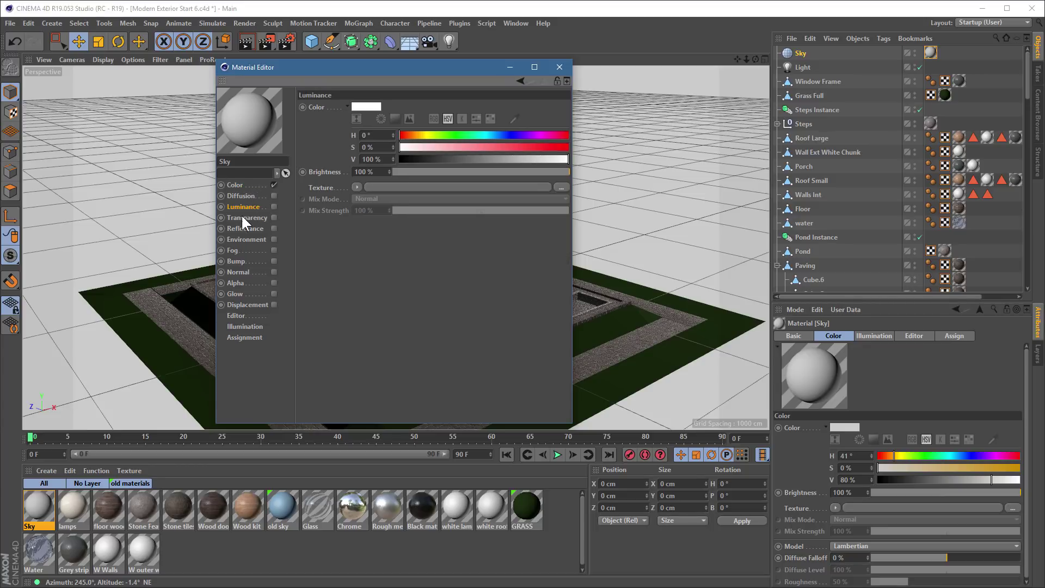
click(235, 185)
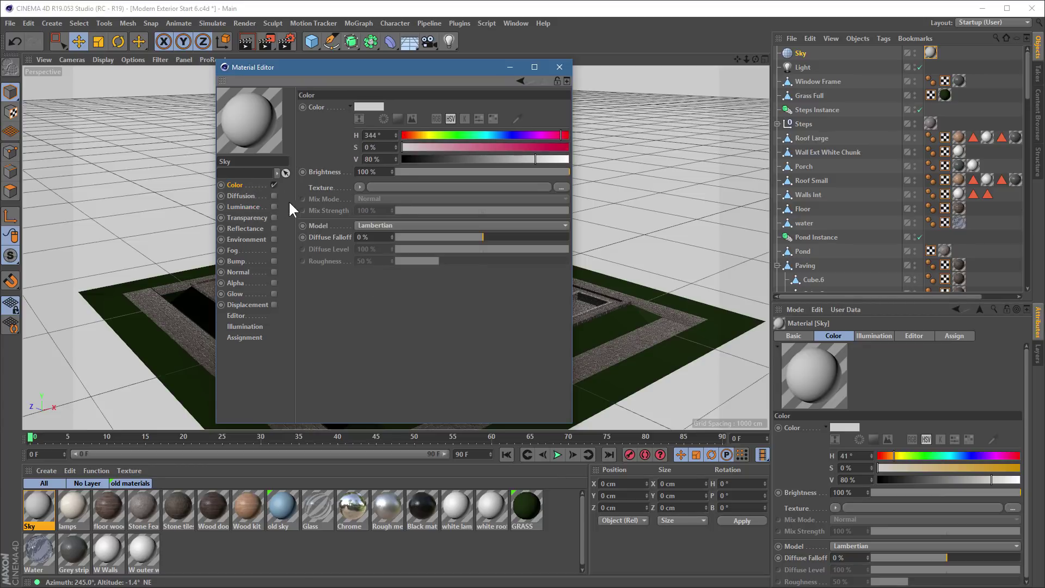
click(359, 187)
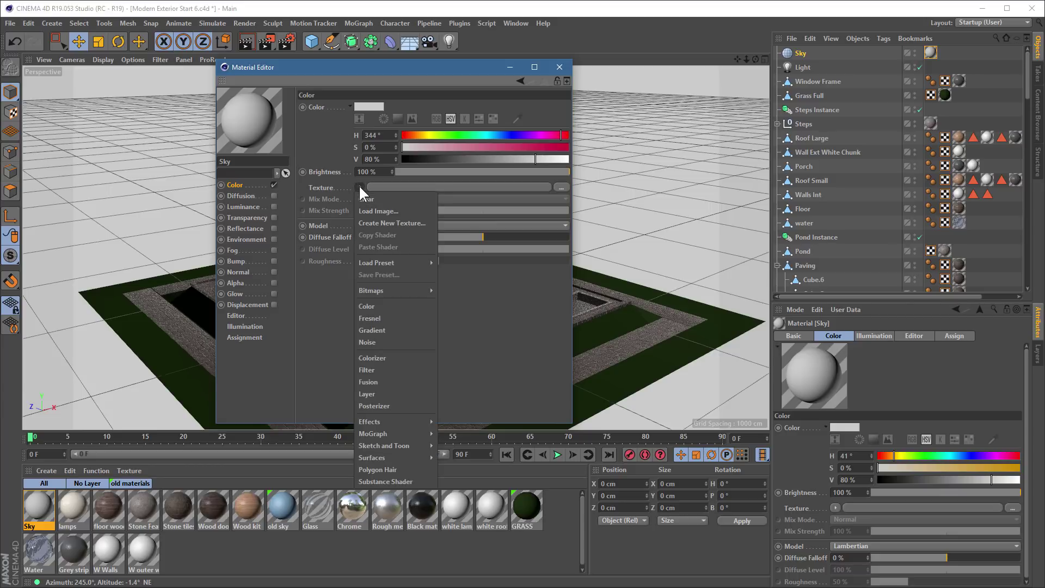
click(409, 330)
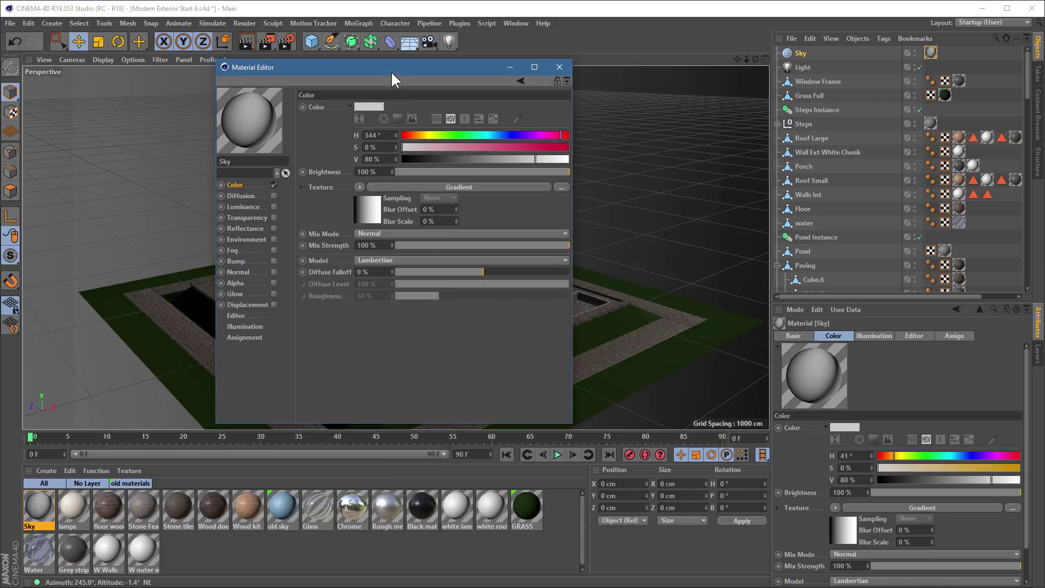
drag(392, 72, 374, 482)
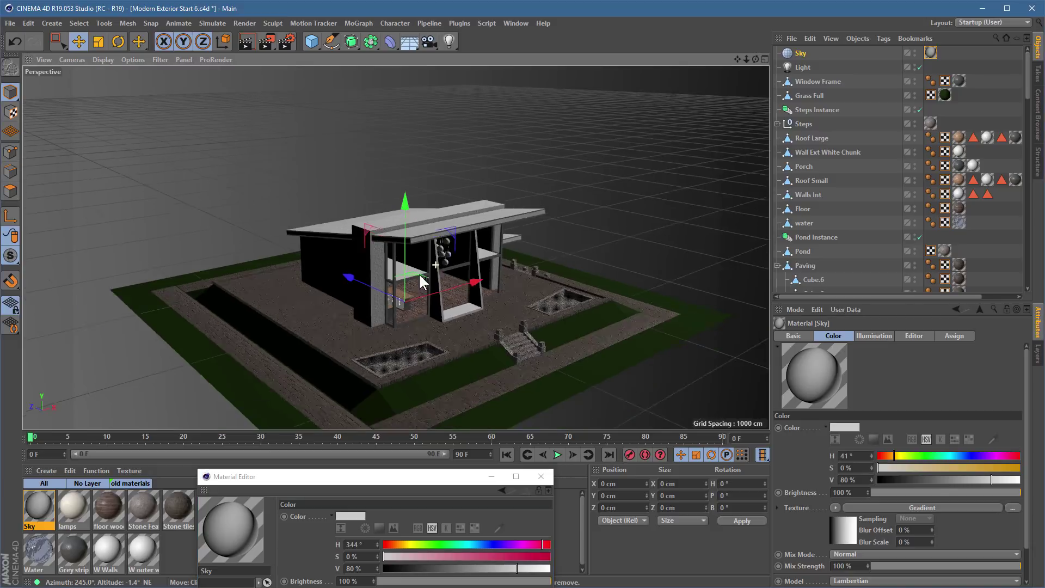
scroll(422, 281, down, 5)
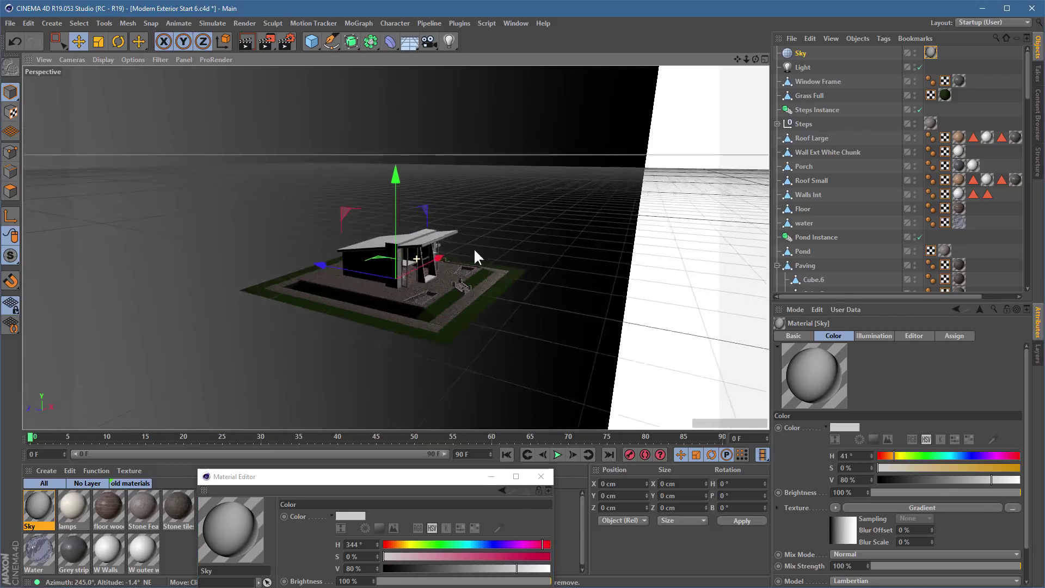
alt+drag(474, 251, 531, 235)
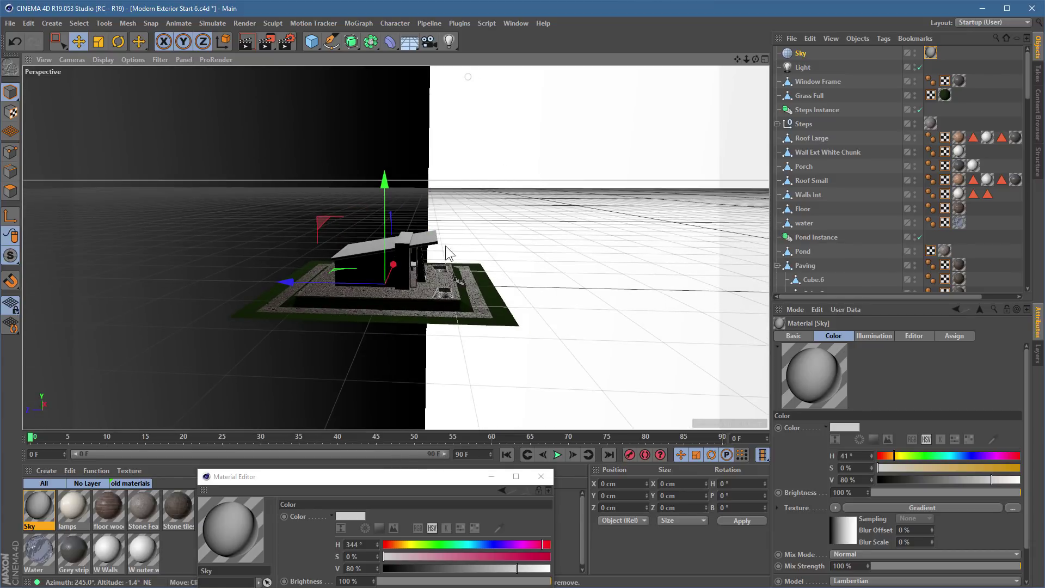
Set the type of the Sky material's gradient shader to 2D - V
drag(403, 476, 807, 190)
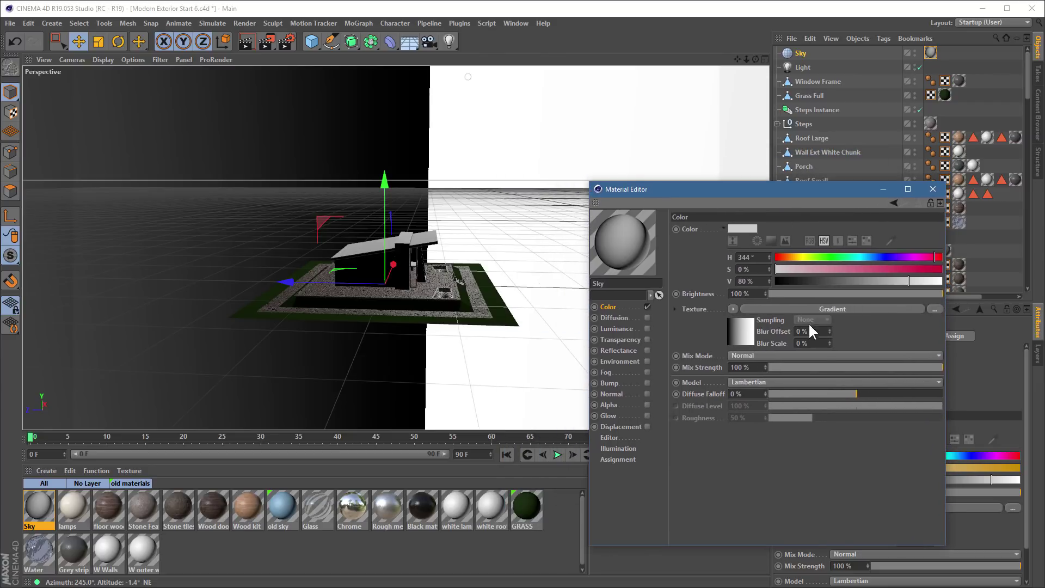
click(841, 308)
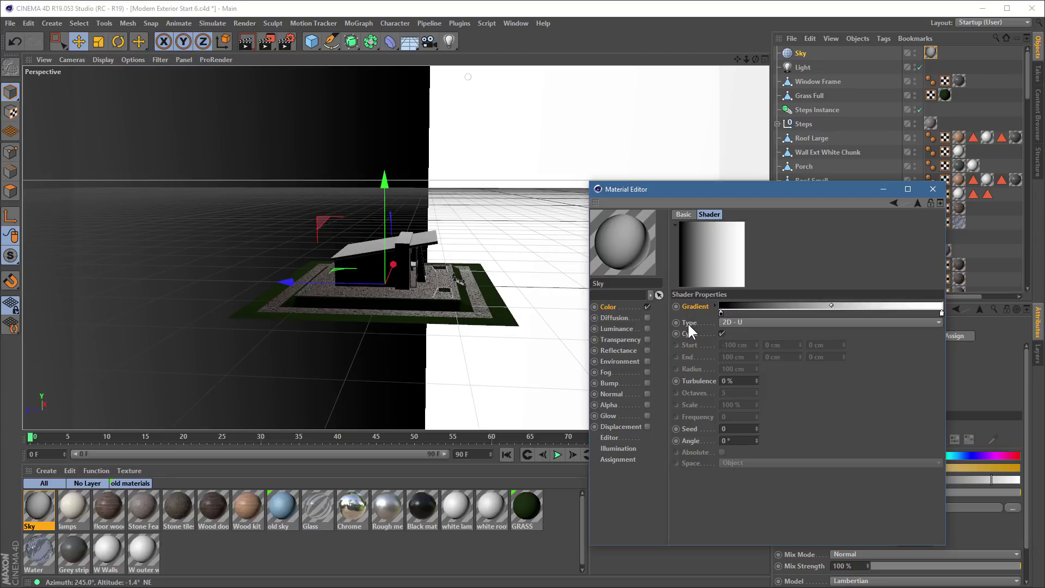
click(778, 323)
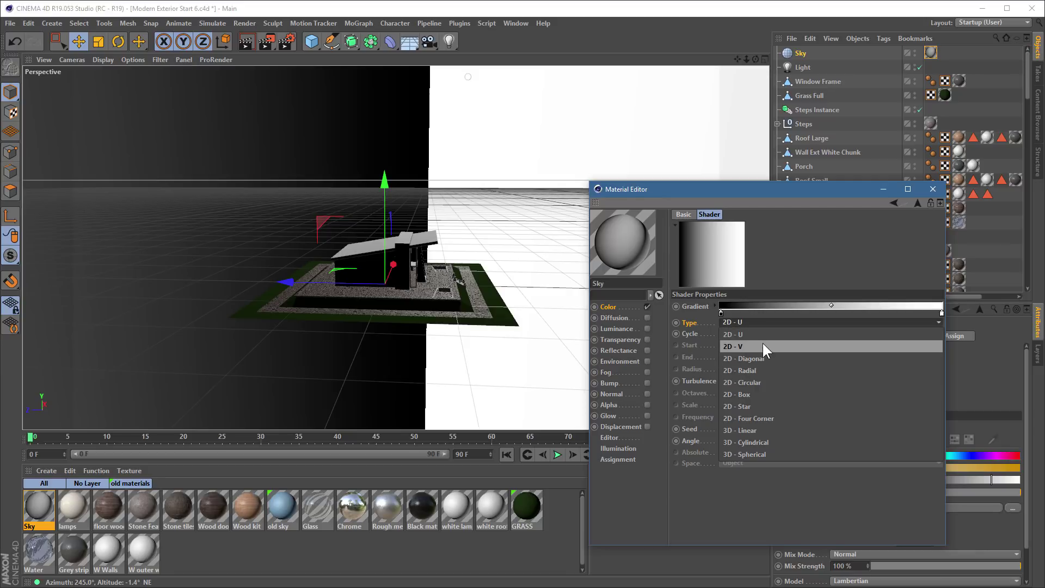
click(775, 320)
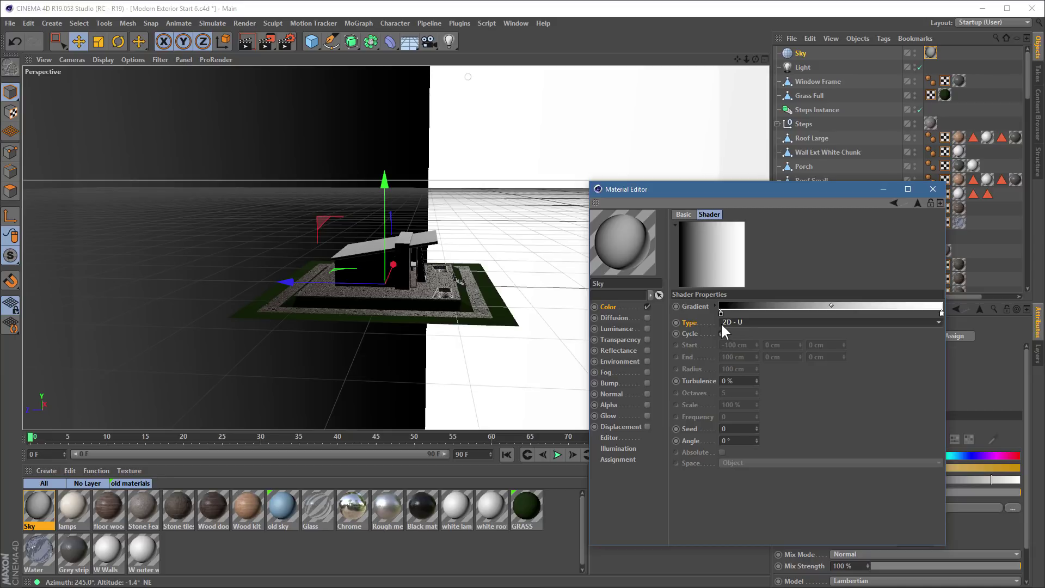
click(742, 321)
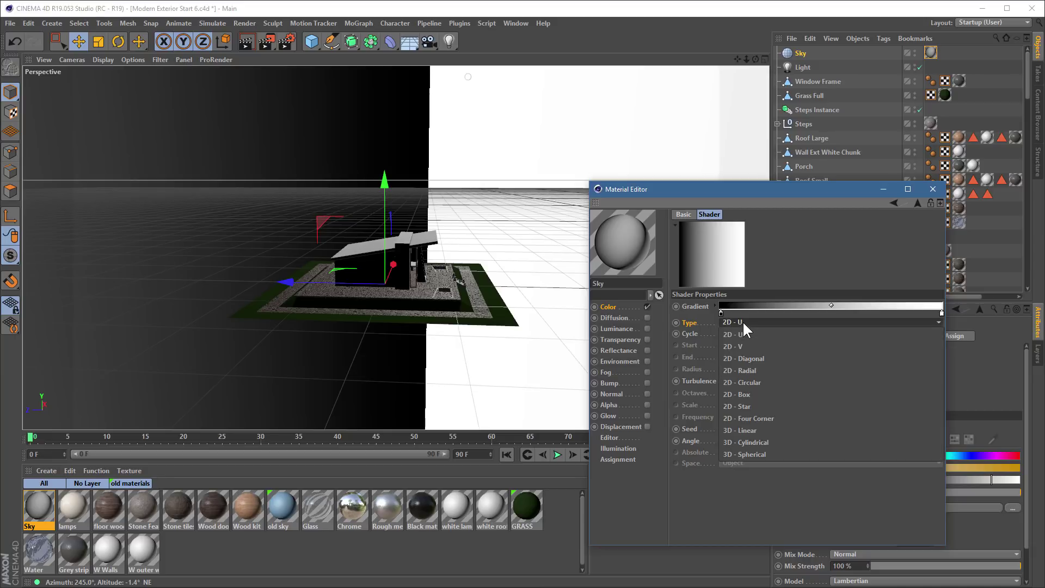
click(772, 346)
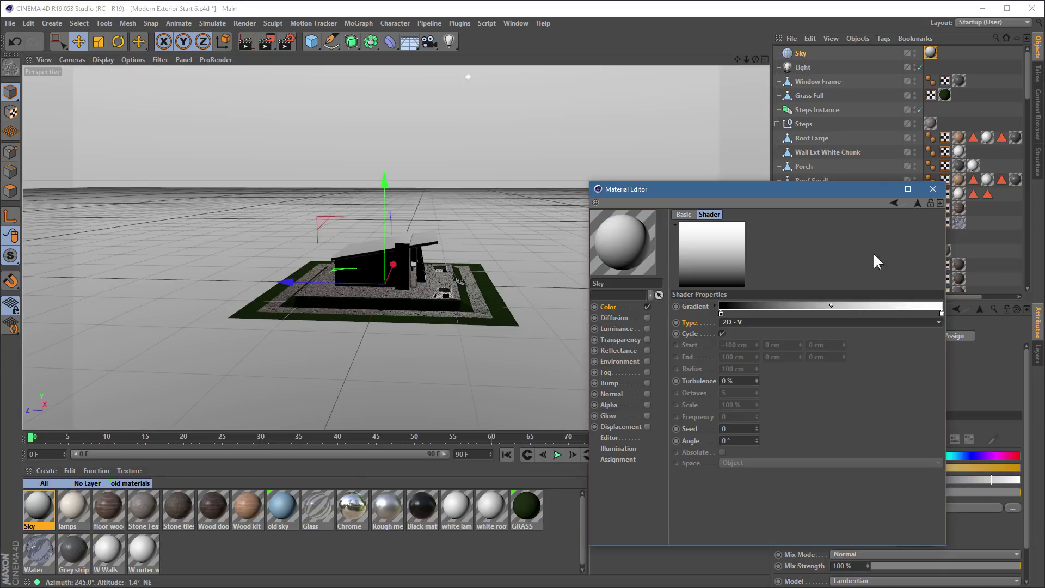
alt+drag(474, 178, 400, 174)
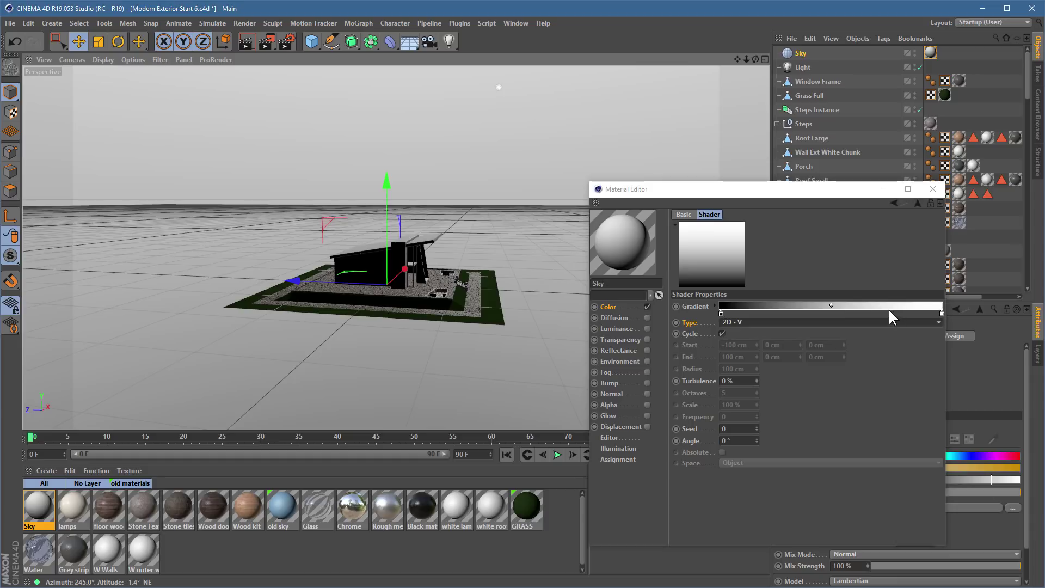
drag(888, 313, 704, 208)
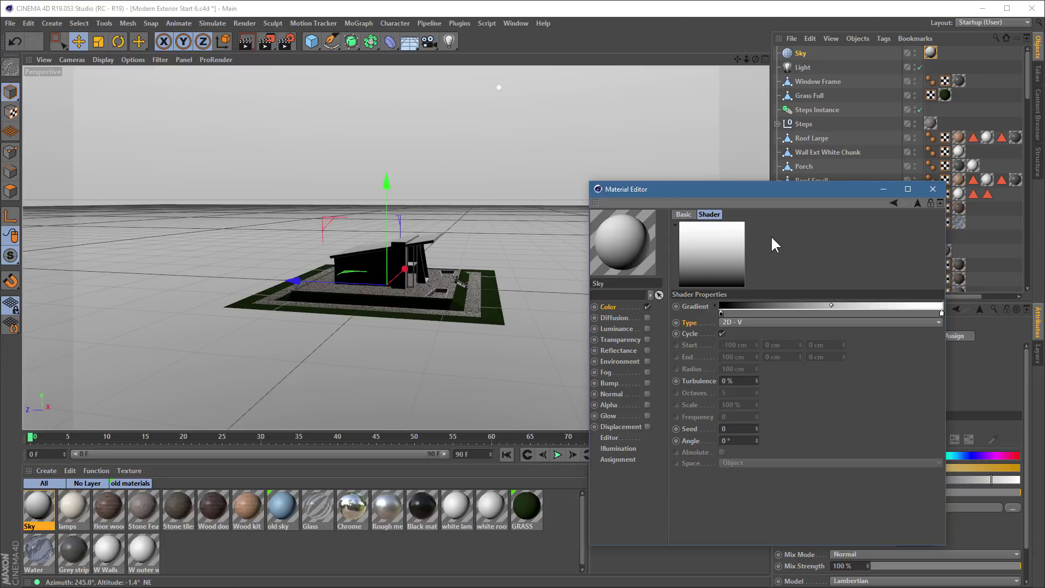
Recolour the gradient's white knot to a pale blue using a colour temperature of 10000 K
double_click(942, 314)
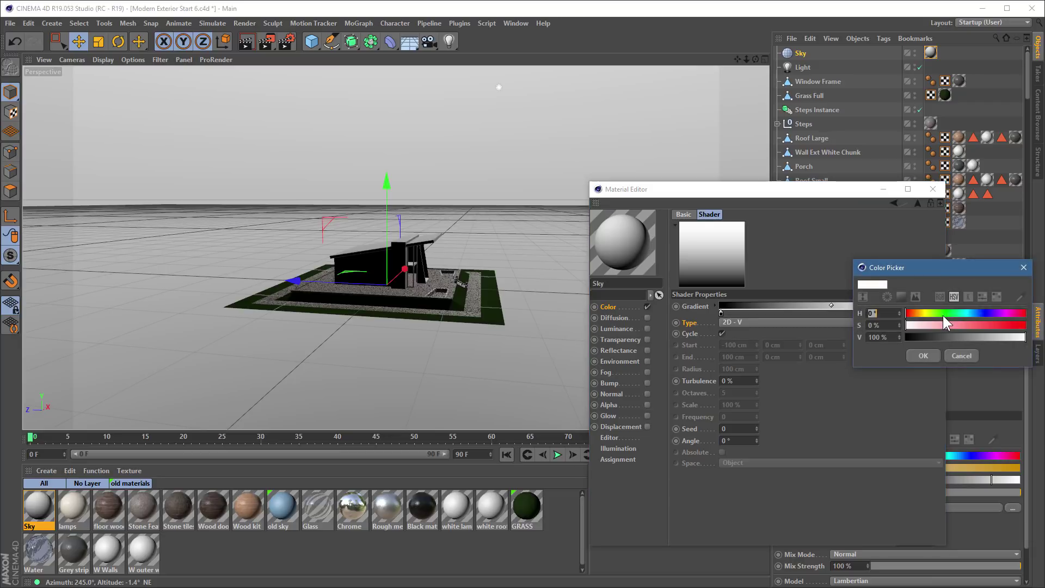
drag(925, 266, 762, 332)
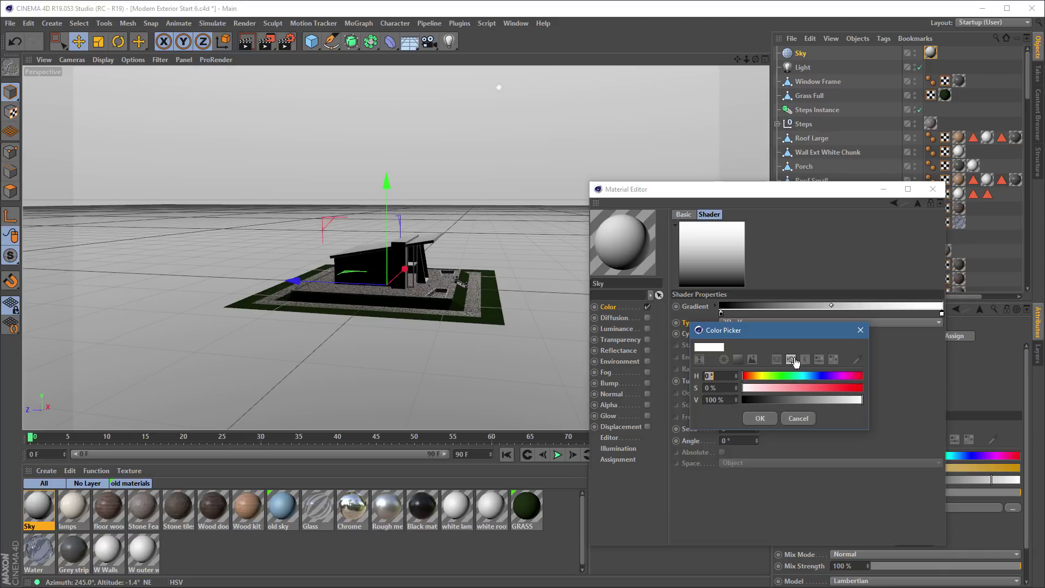
click(776, 362)
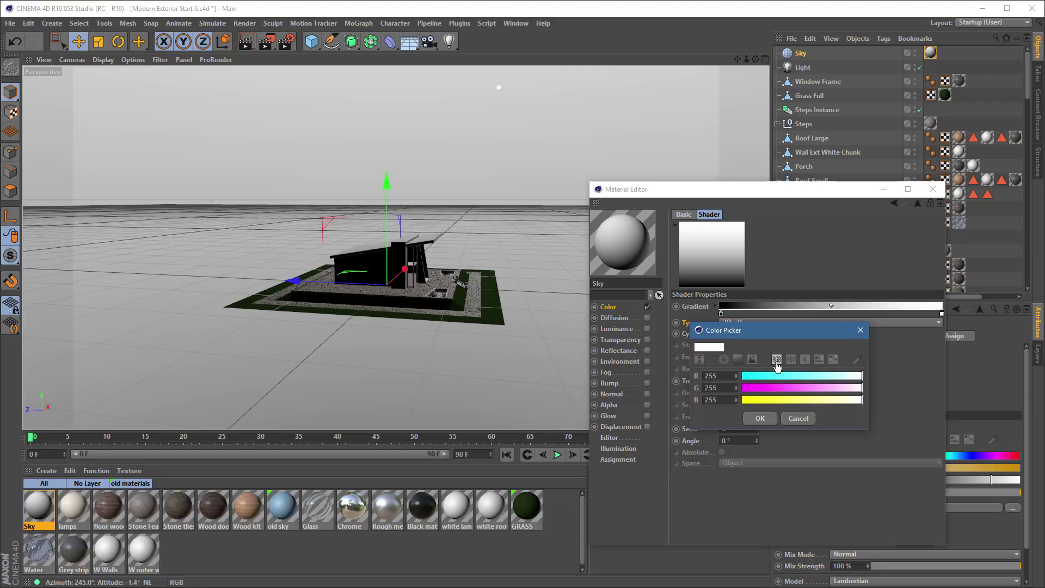
click(791, 361)
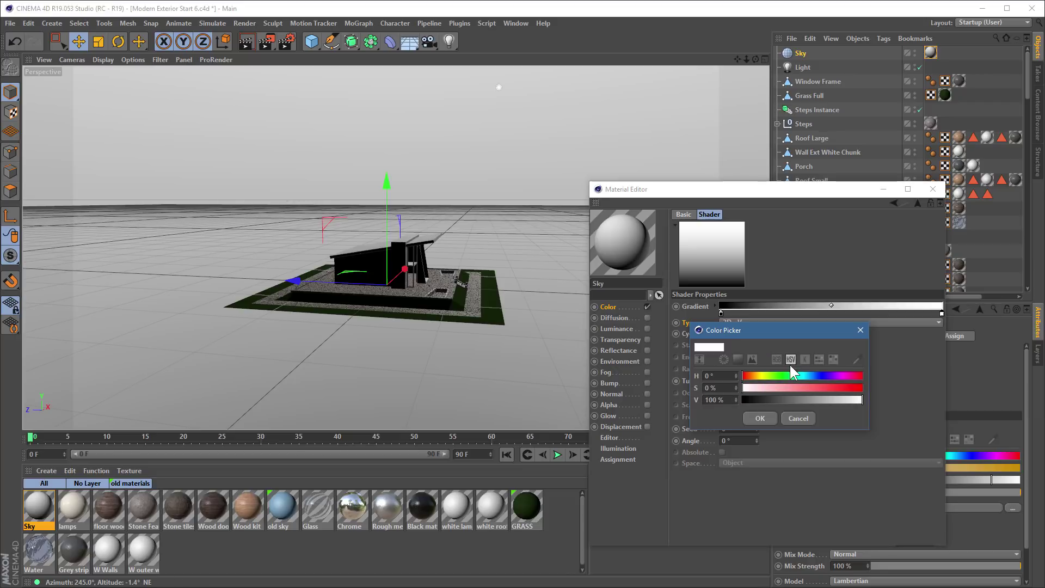
click(805, 361)
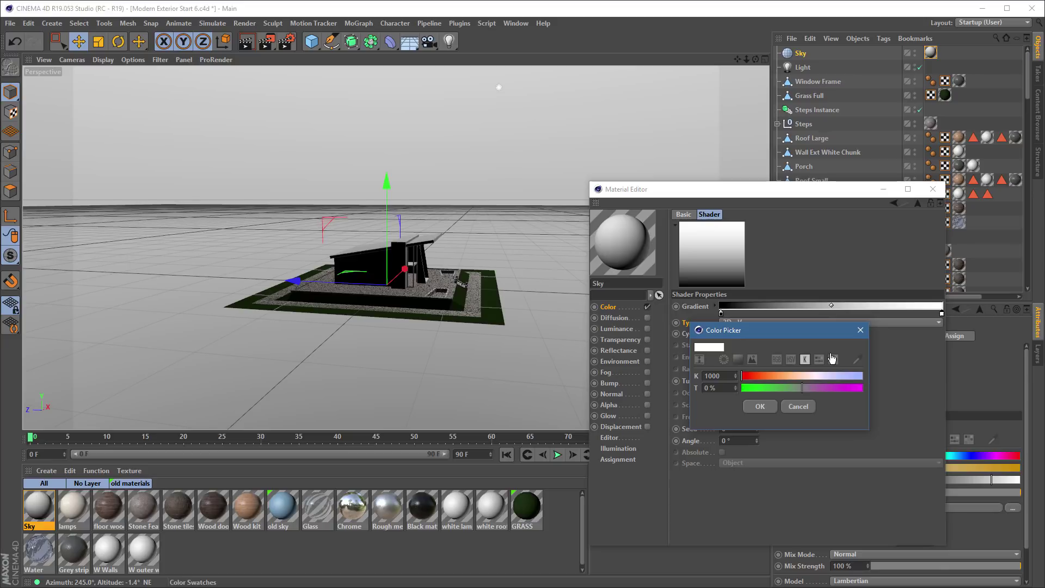
click(859, 376)
click(863, 380)
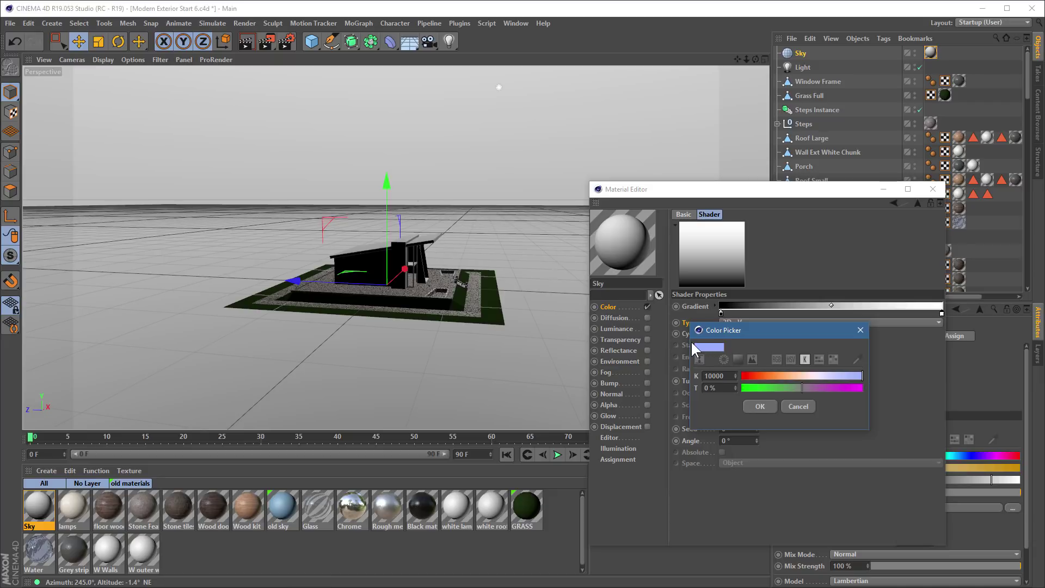
click(761, 406)
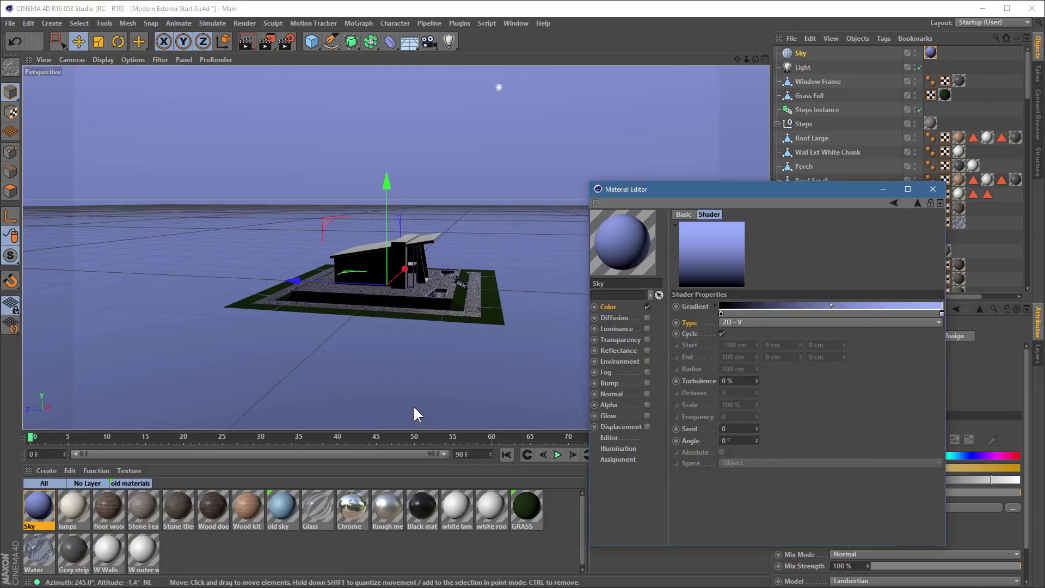
Recolour the gradient's black knot to a warm orange with a colour temperature of about 4753 K, and view the sky behind the house
double_click(719, 312)
mouse_move(722, 316)
mouse_down()
mouse_move(740, 318)
mouse_move(734, 326)
mouse_up()
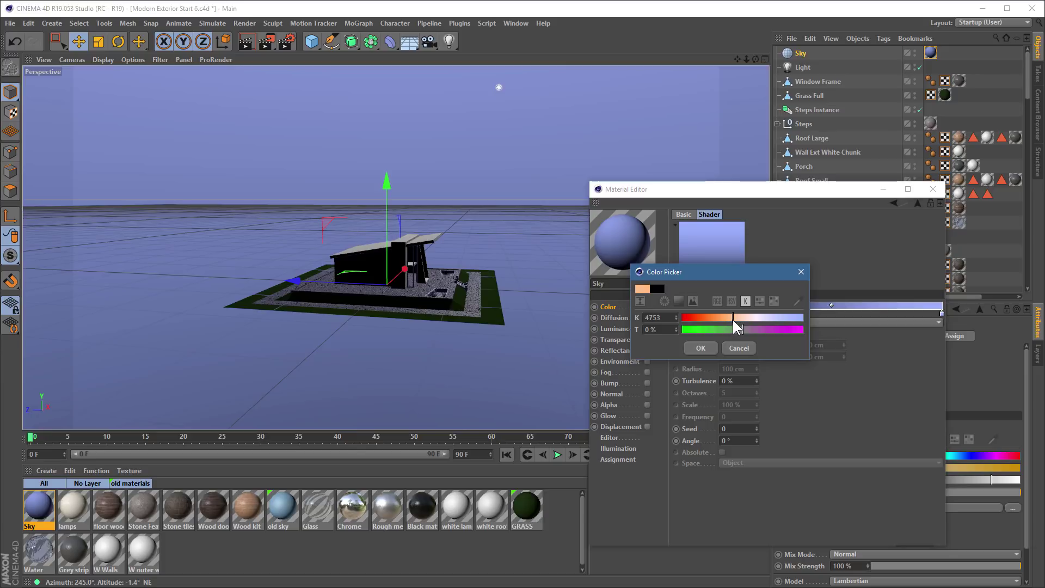
click(699, 347)
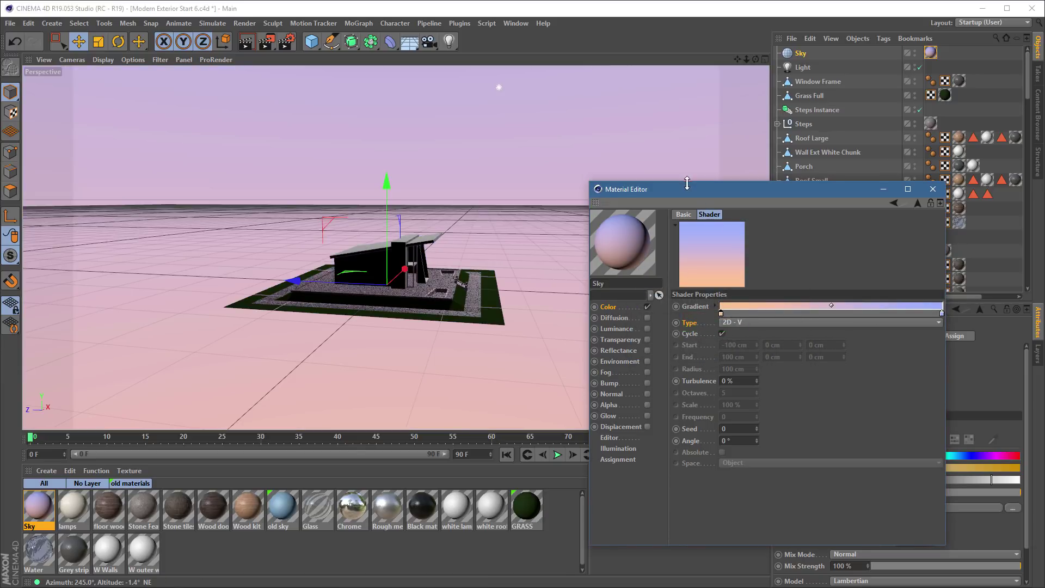
drag(689, 188, 732, 235)
scroll(501, 260, up, 5)
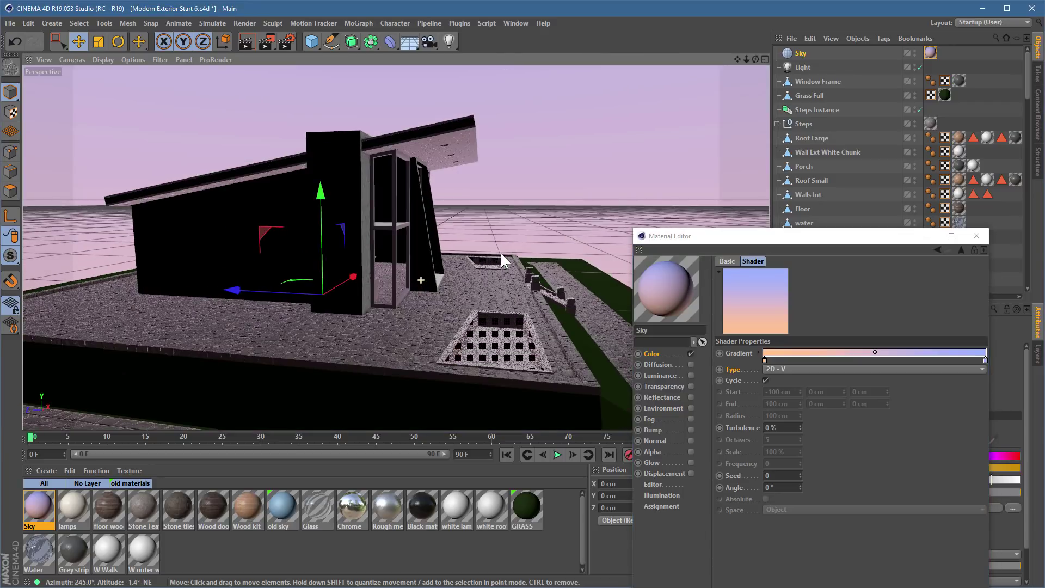
alt+drag(500, 251, 393, 324)
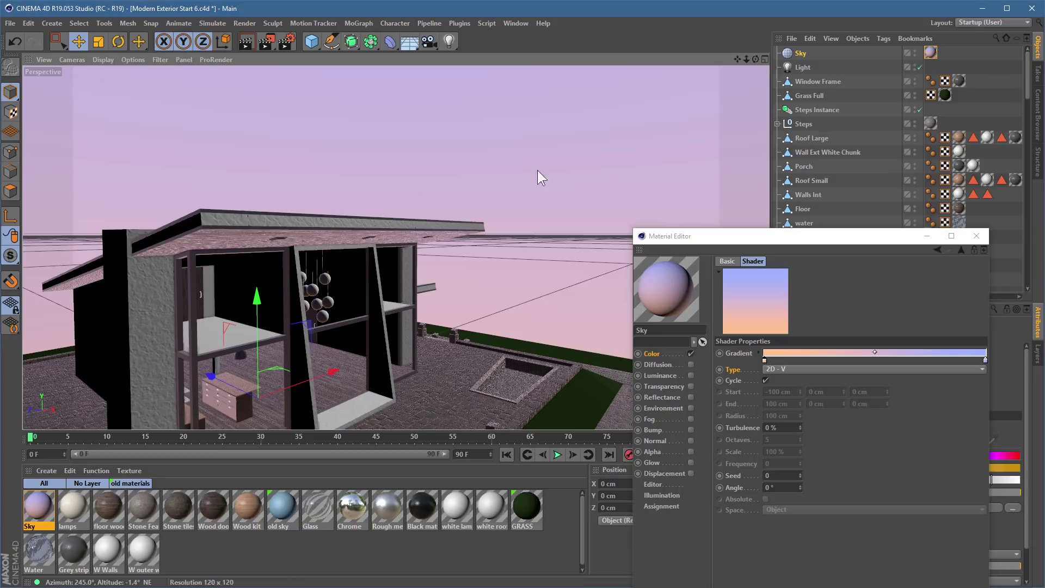
Try moving the orange knot of the Sky gradient to about the middle and back to the start, and close the Material Editor
alt+drag(478, 296, 477, 335)
click(751, 360)
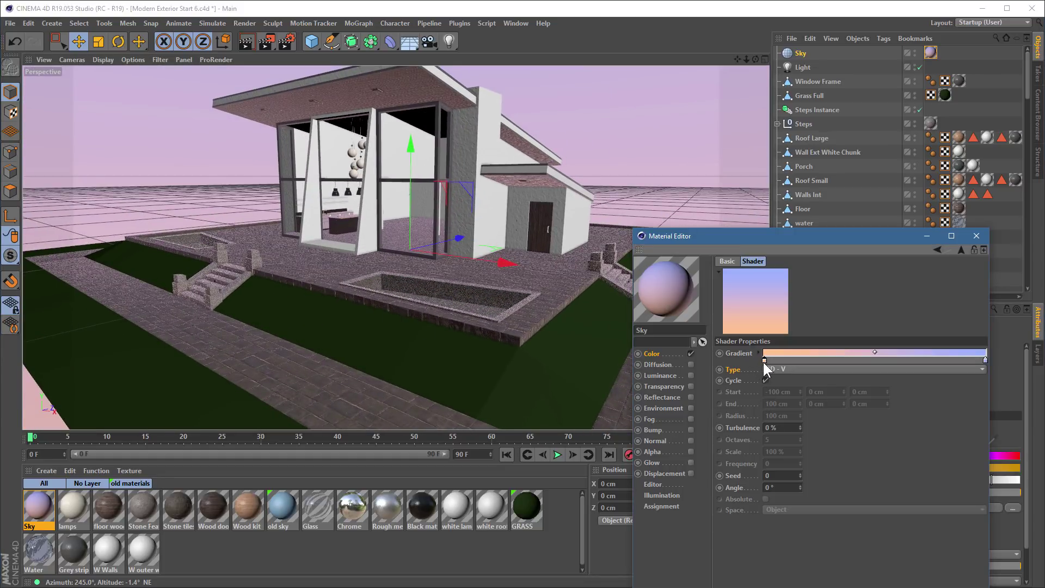
drag(764, 362, 865, 360)
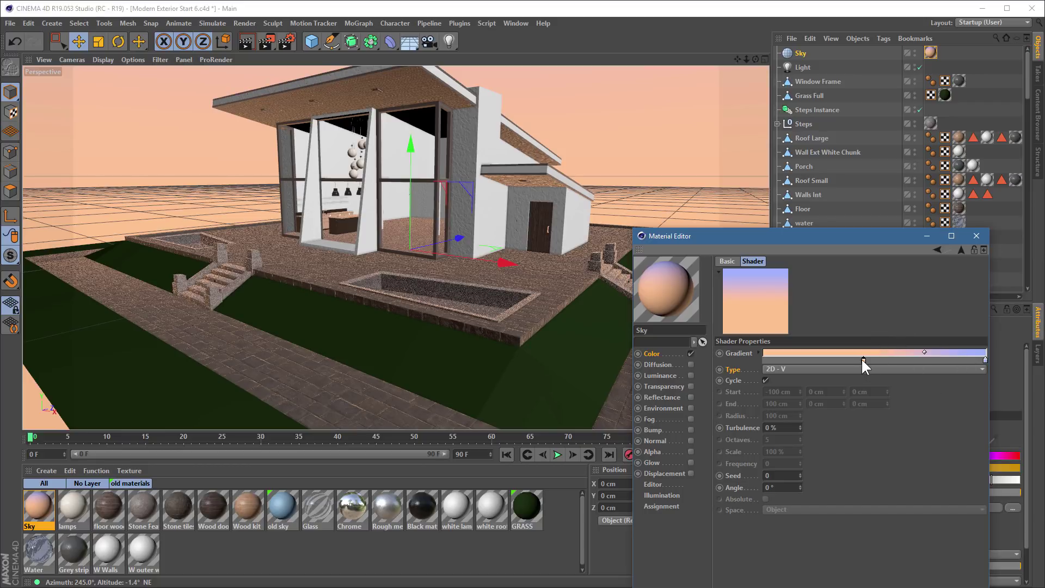
drag(863, 361, 727, 358)
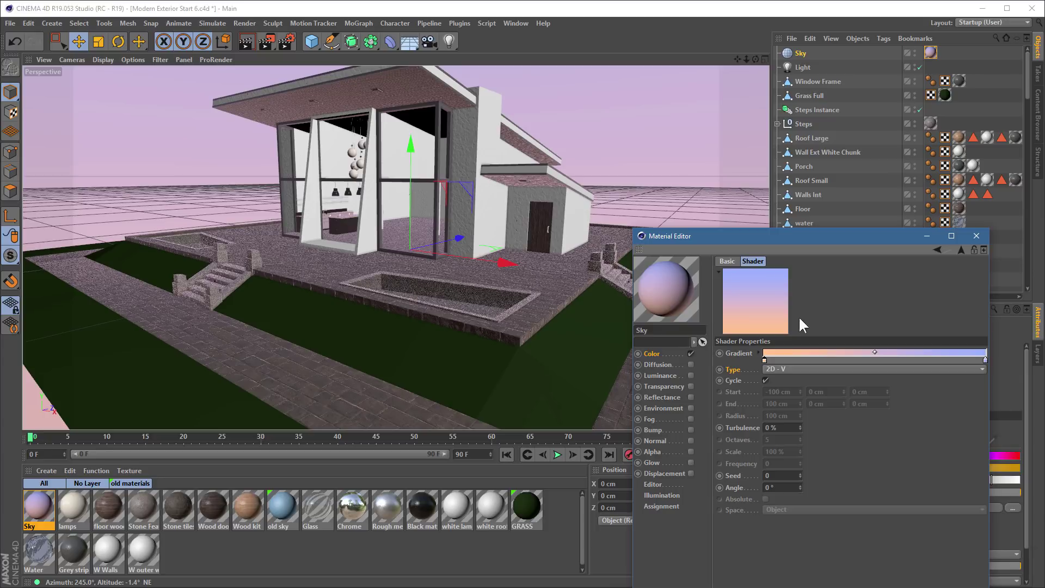
click(977, 236)
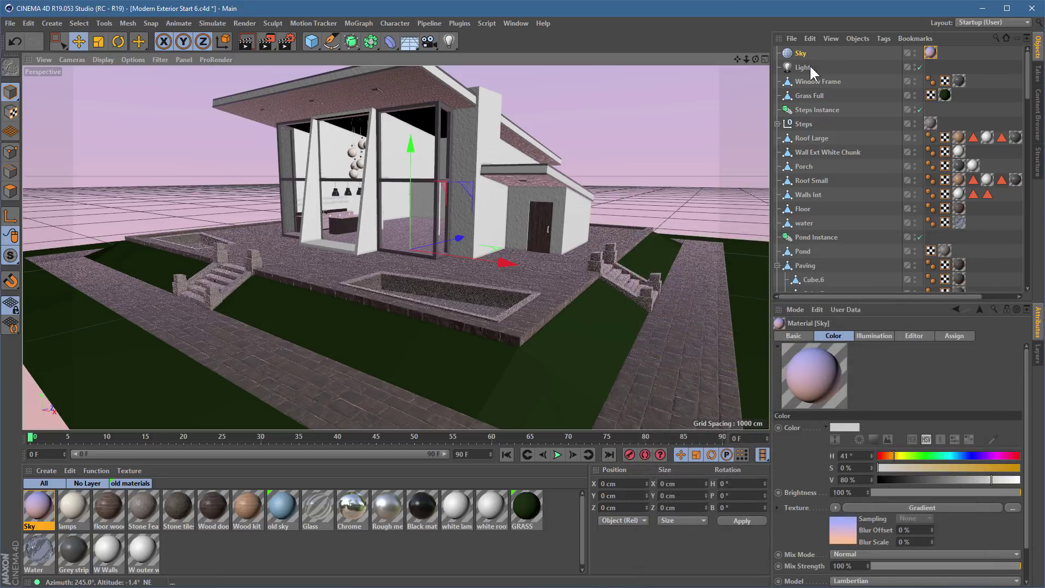
Set Length V of the Sky object's texture tag to 50%
click(797, 55)
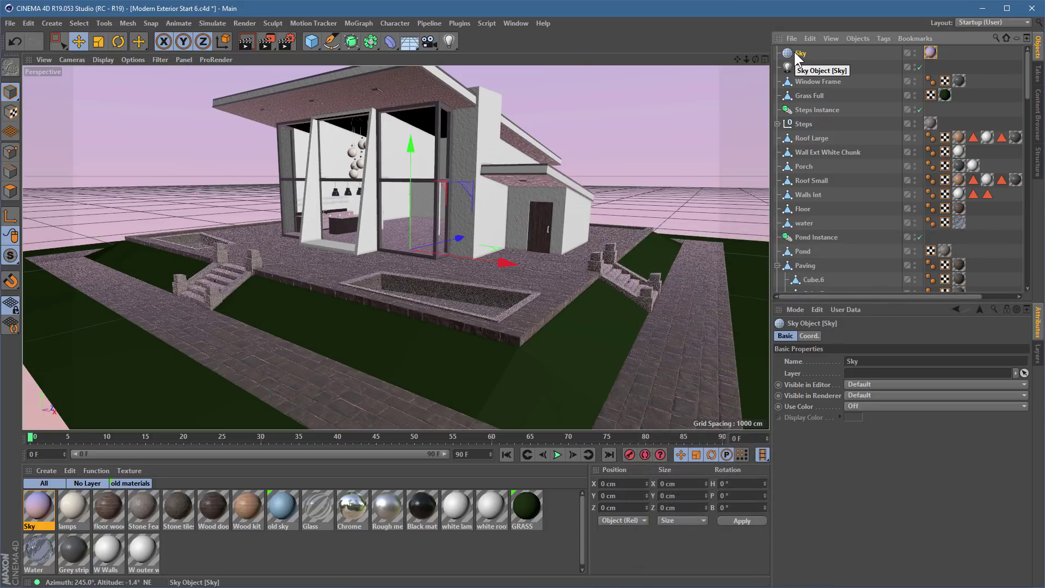
click(931, 53)
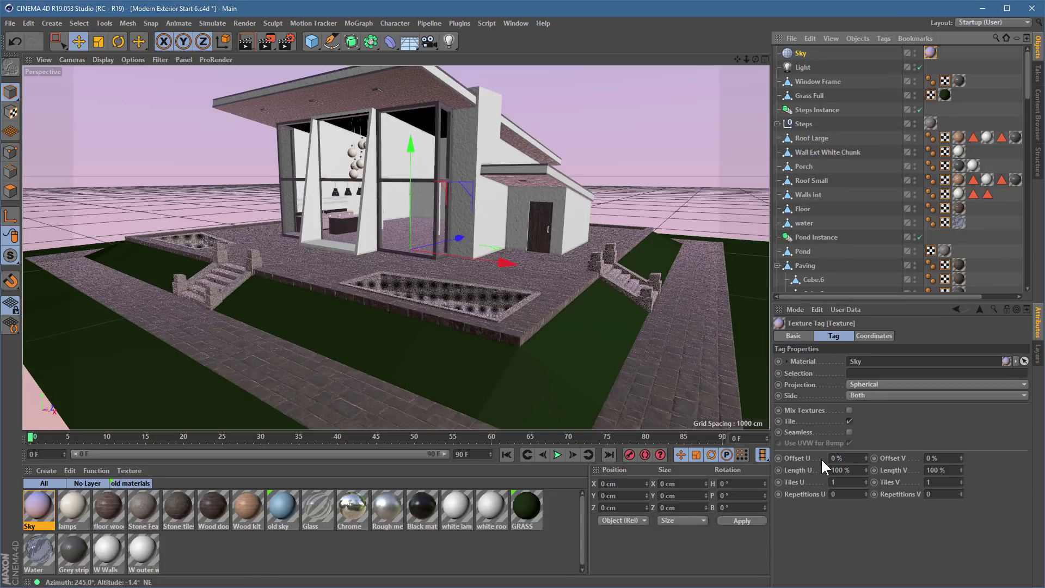
click(805, 470)
click(906, 470)
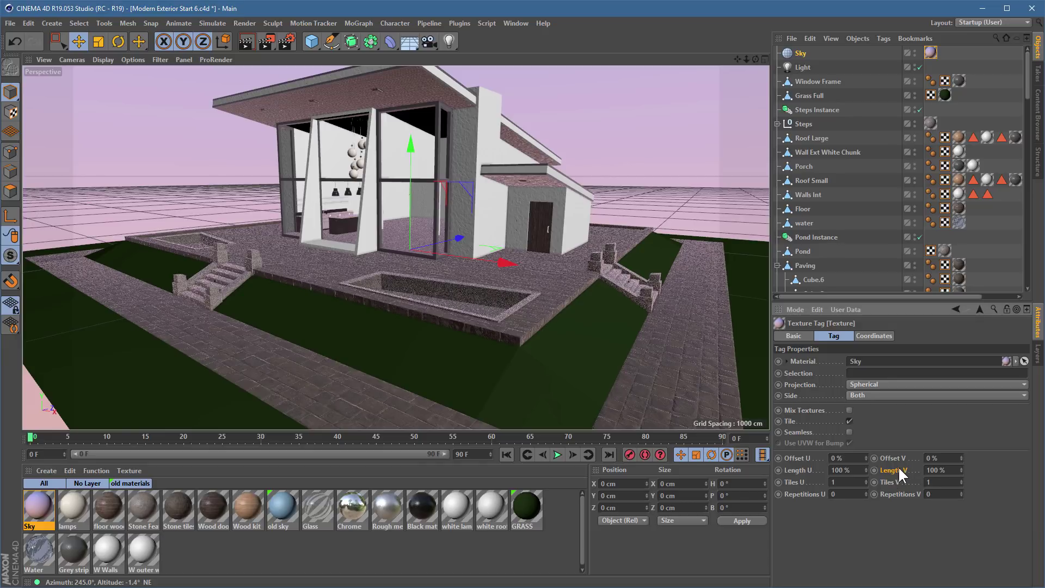
click(950, 473)
text(50)
key(Return)
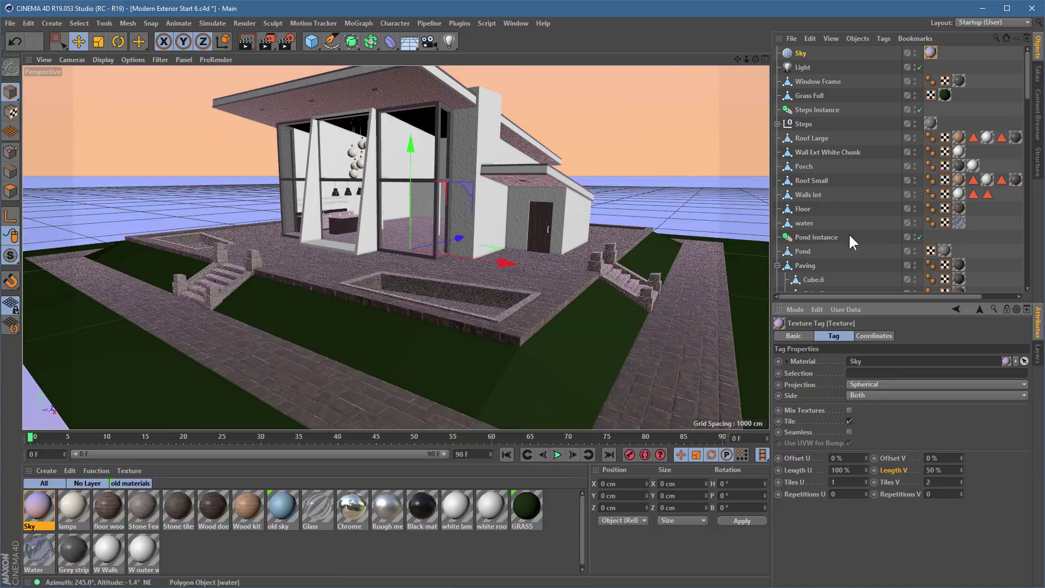
Examine where the sky colours meet the horizon around the house and compare them with the Sky material's gradient shader
click(439, 172)
scroll(491, 204, down, 5)
alt+drag(393, 181, 321, 240)
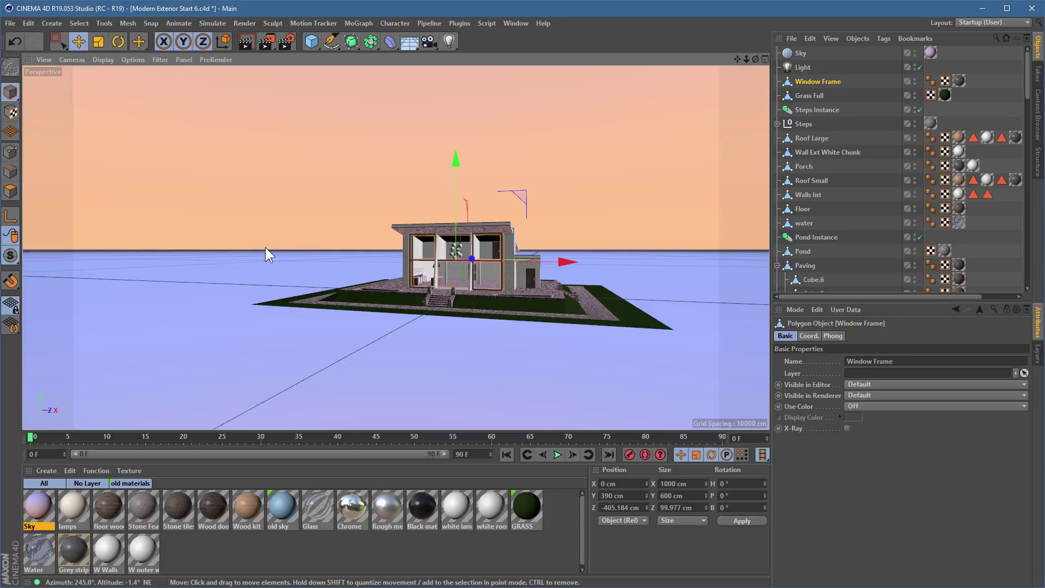
alt+drag(275, 248, 393, 280)
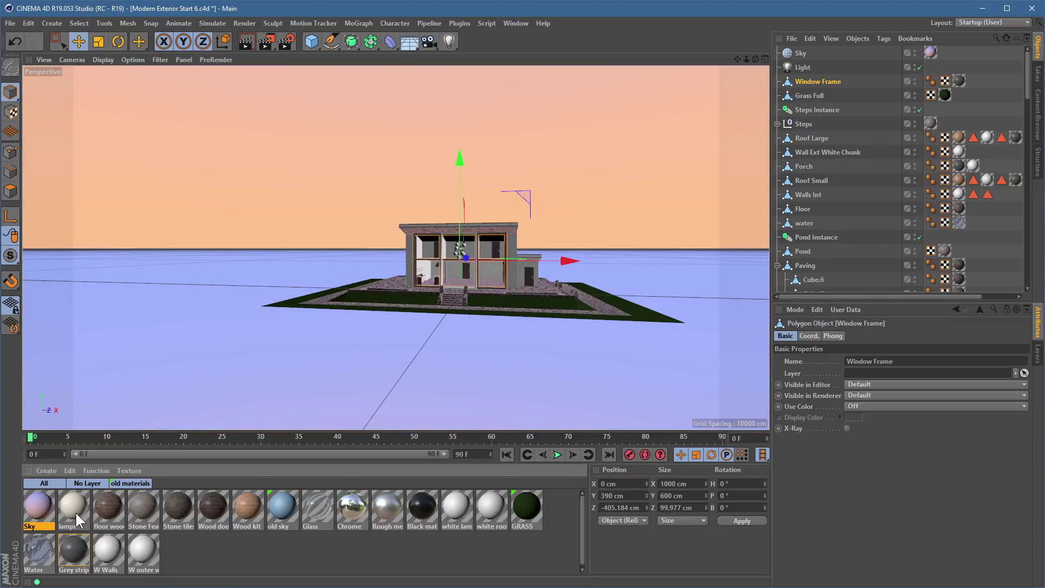
double_click(39, 502)
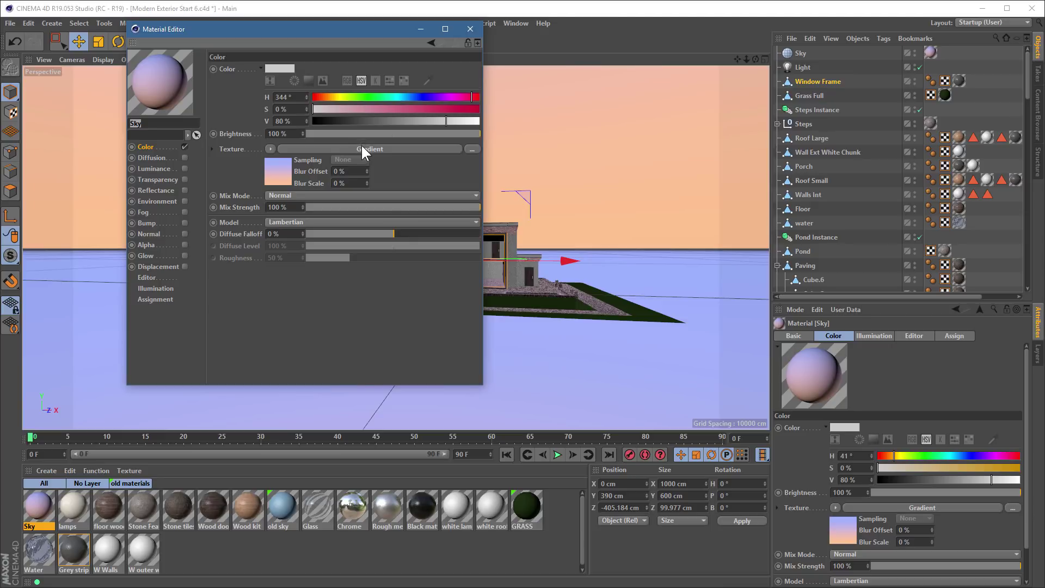
click(363, 149)
drag(339, 30, 387, 384)
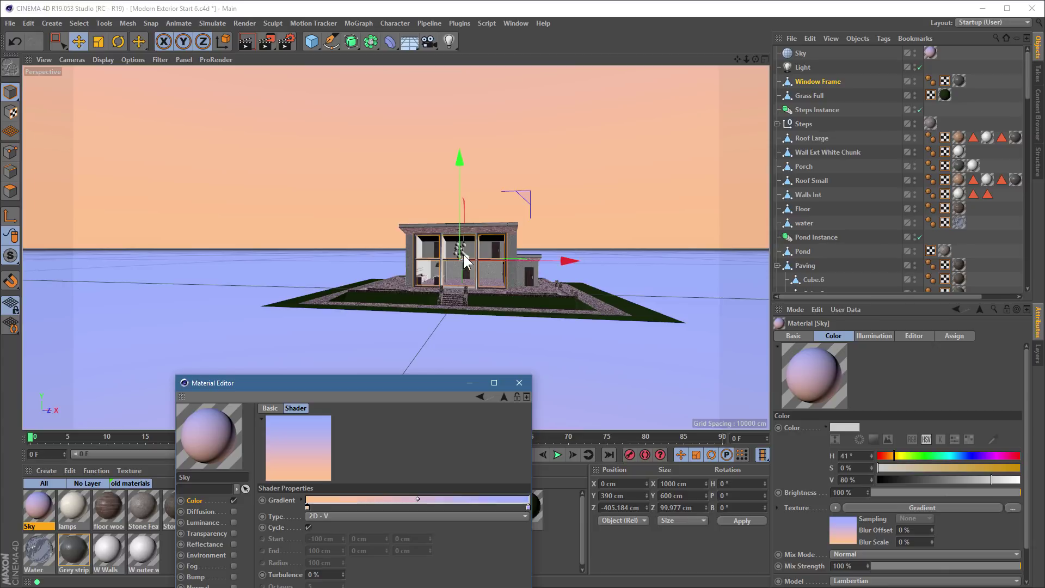
scroll(506, 267, up, 5)
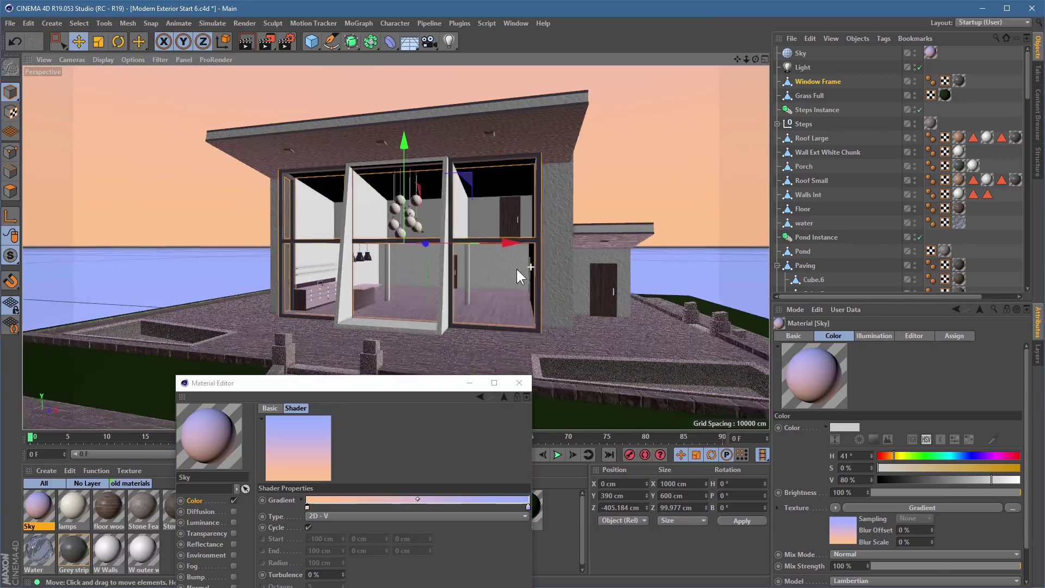
alt+drag(517, 269, 482, 277)
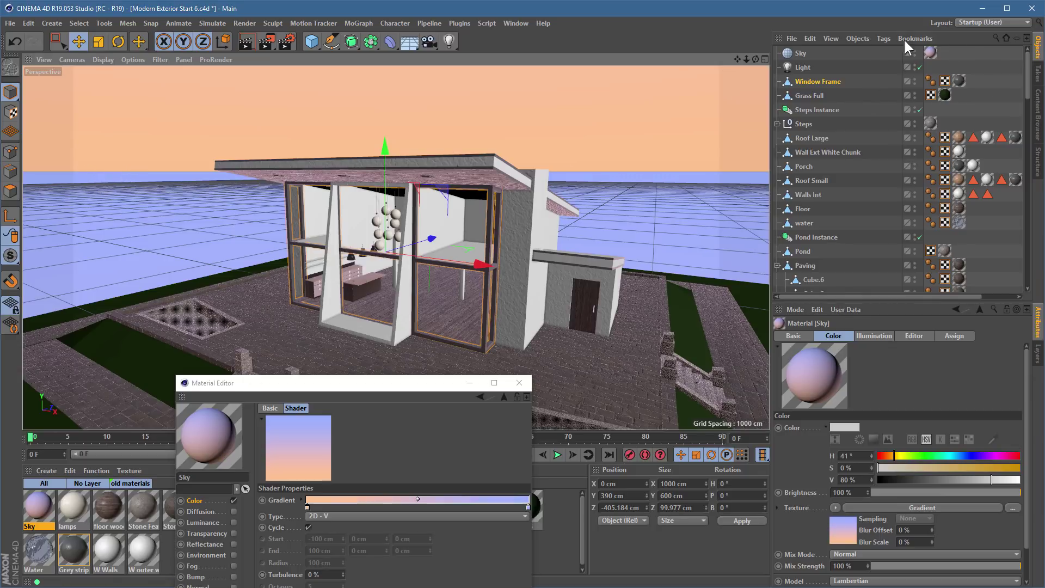
Raise Length V of the Sky object's texture tag to 53%, check the horizon around the house, and close the Material Editor
click(929, 52)
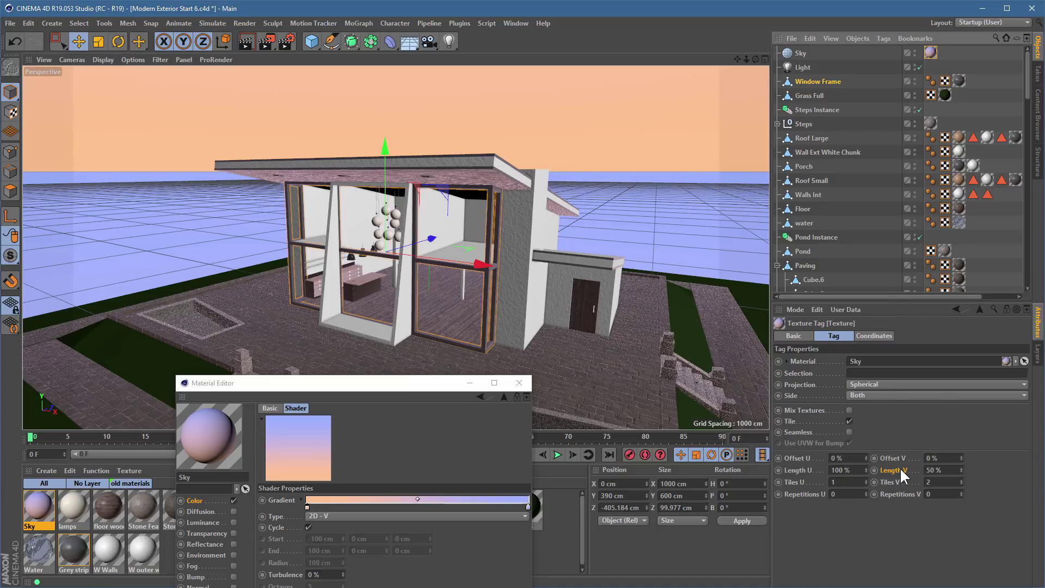
click(959, 467)
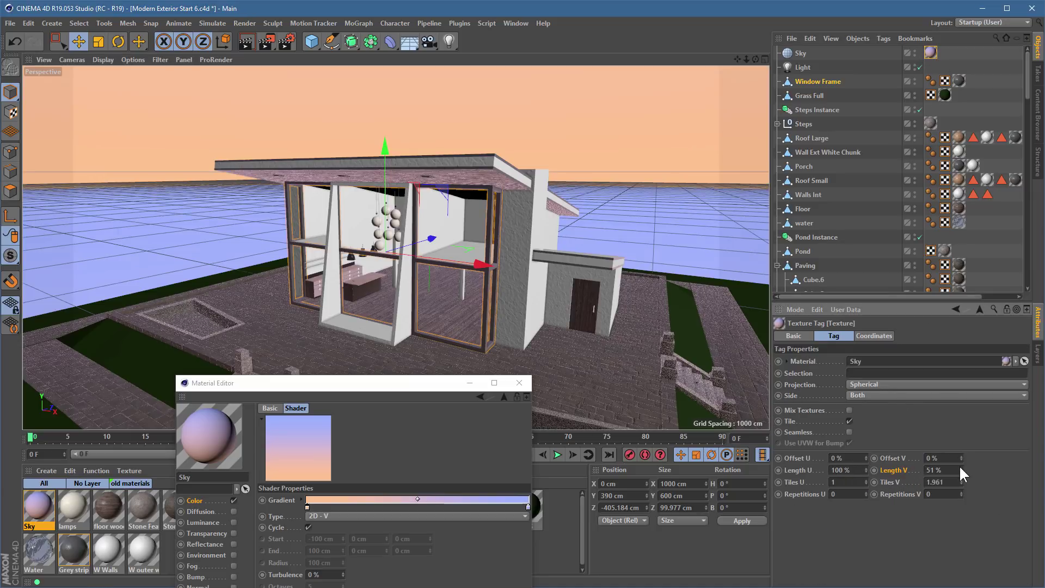
click(960, 467)
click(960, 467)
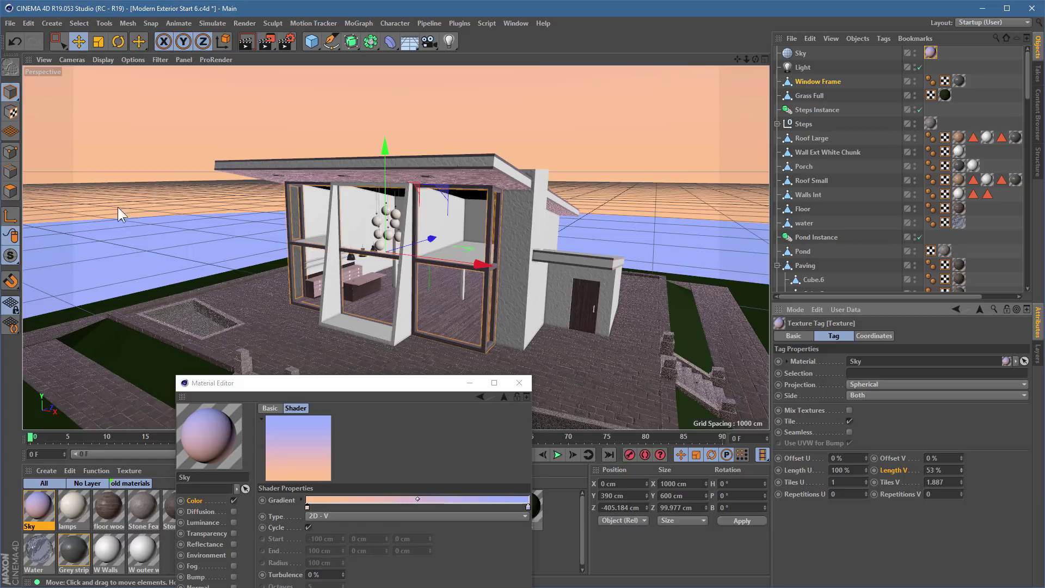
alt+drag(221, 241, 270, 246)
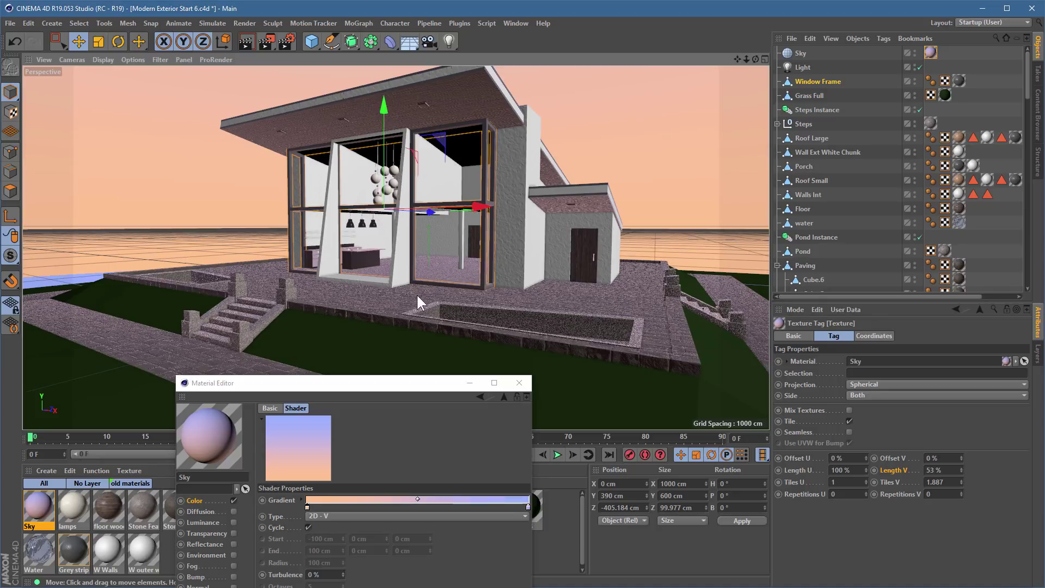
alt+drag(417, 295, 469, 309)
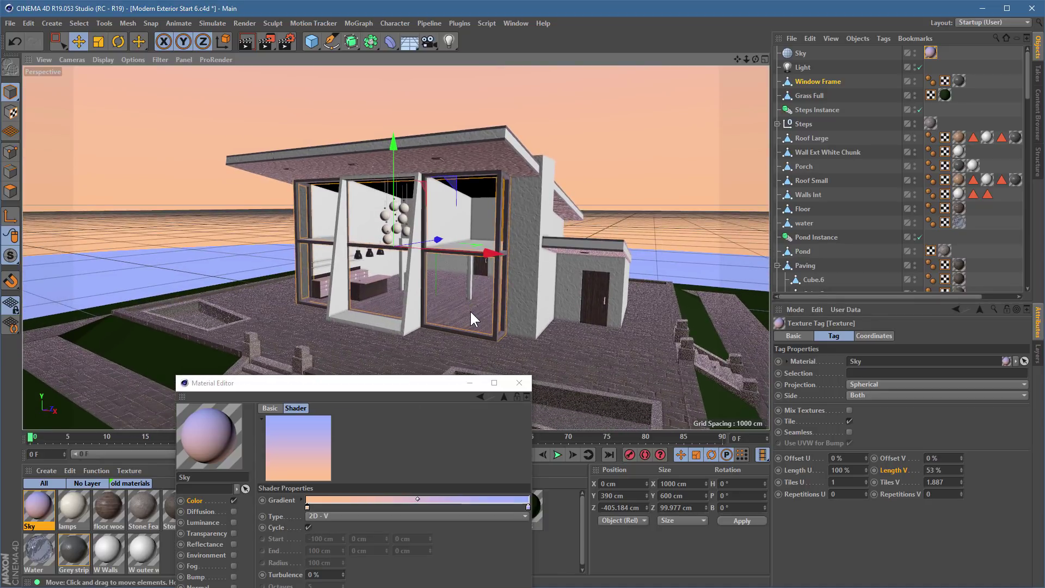
click(518, 382)
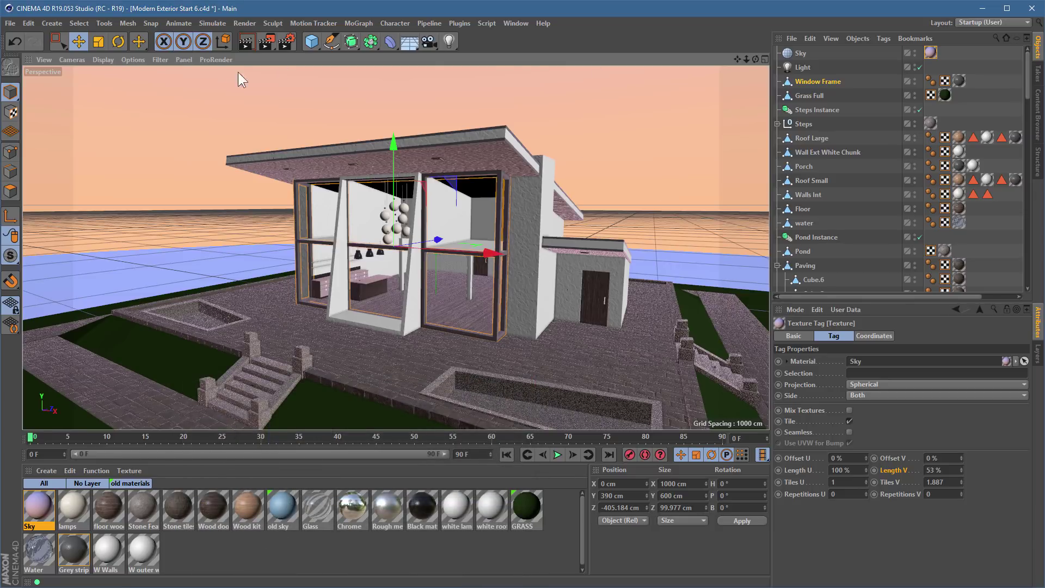
Reset the perspective view to its default framing and reframe the house exterior from the corner between the glazed front and the entrance door
click(80, 60)
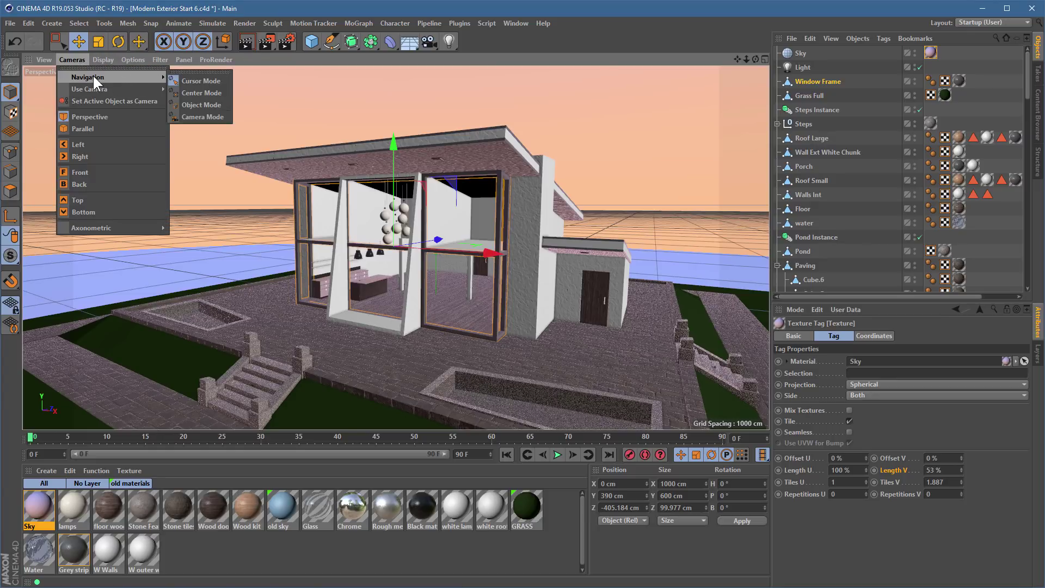
mouse_move(47, 53)
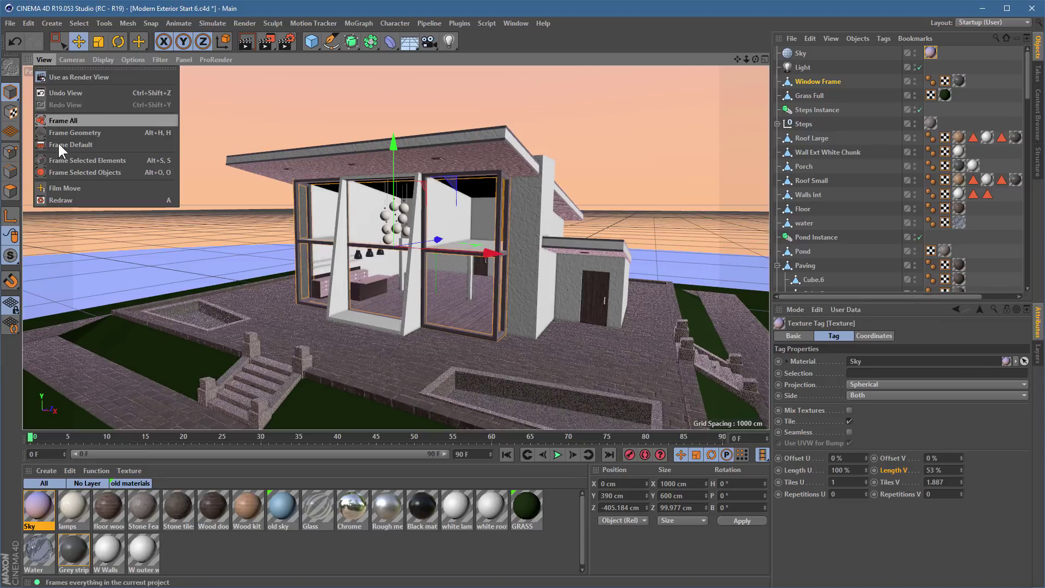
click(89, 144)
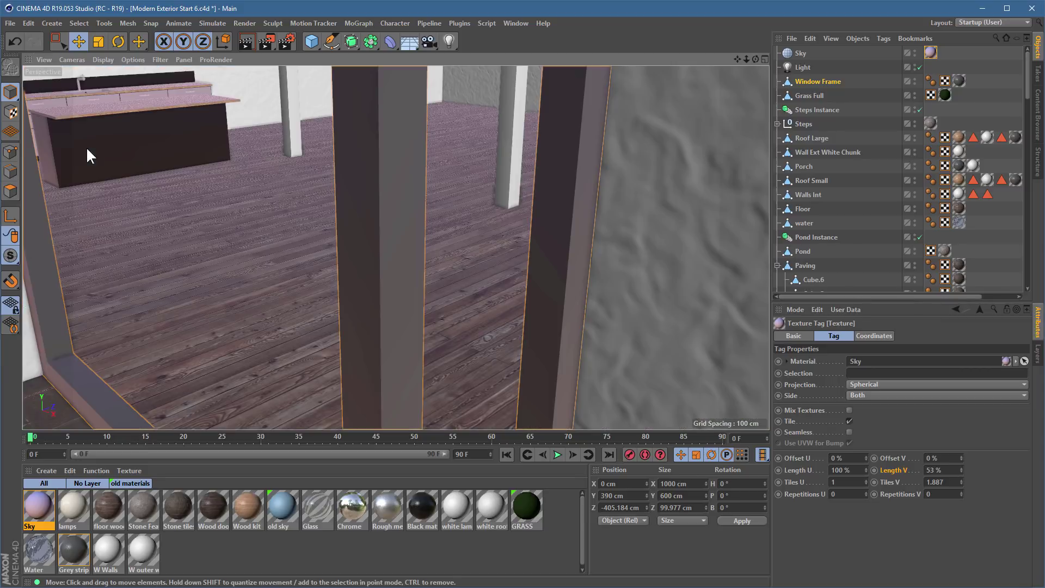
scroll(445, 230, down, 10)
alt+drag(332, 235, 443, 221)
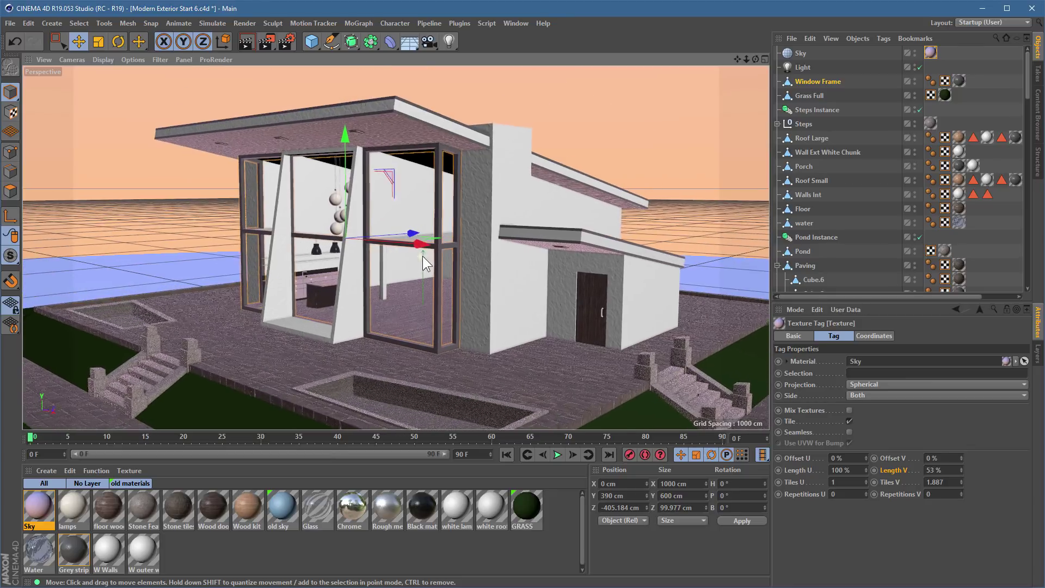
scroll(436, 250, up, 5)
alt+drag(464, 273, 441, 282)
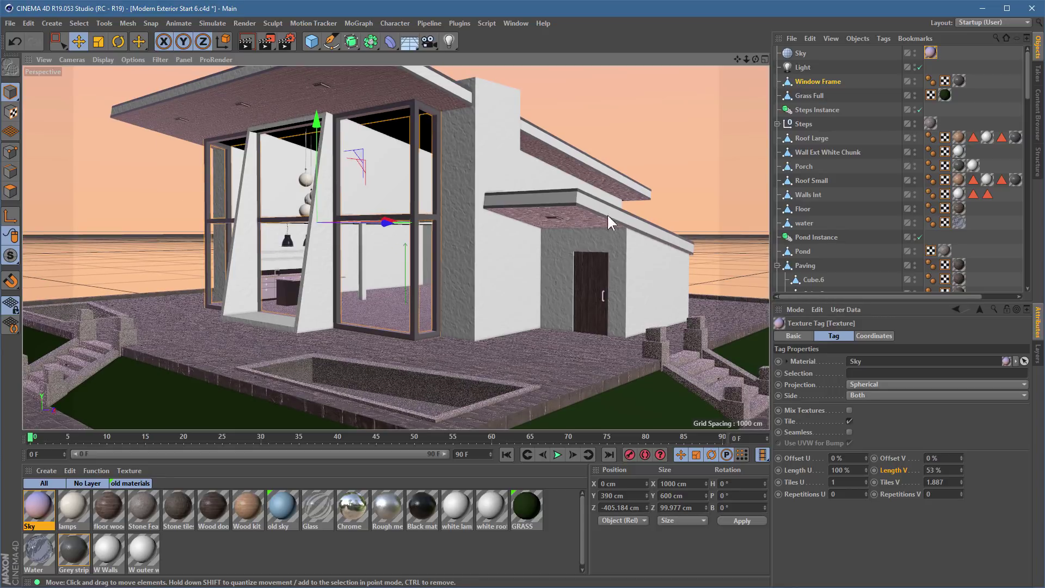
Check the output size in the render settings and add a camera from a low corner view of the house
click(287, 41)
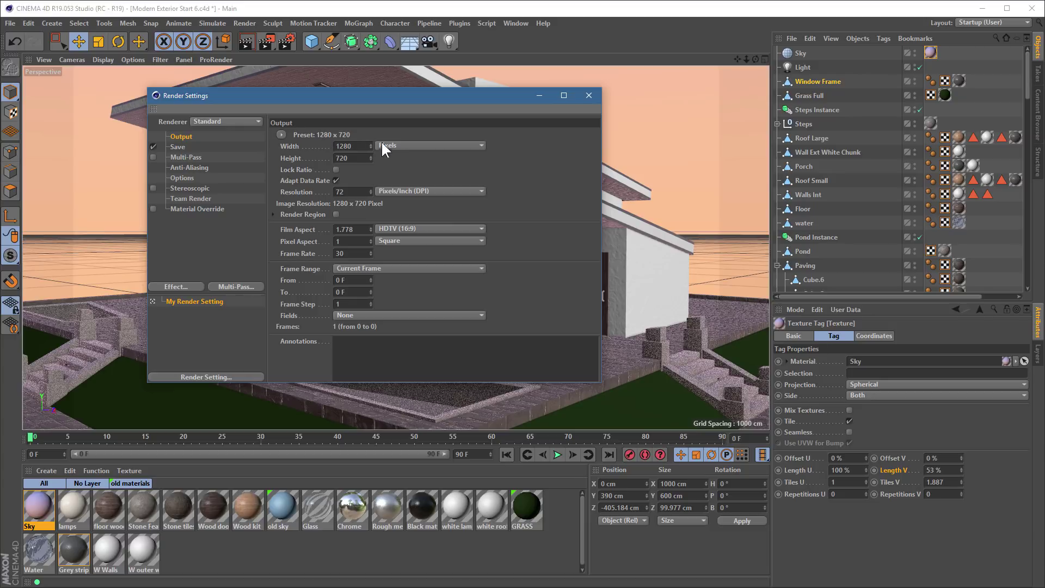
click(589, 96)
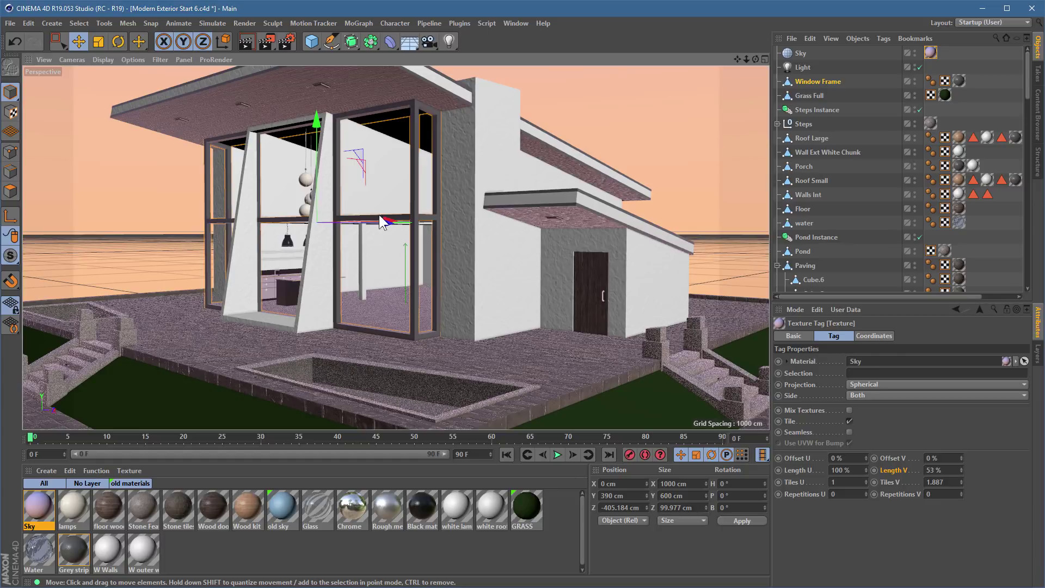
alt+drag(438, 279, 428, 282)
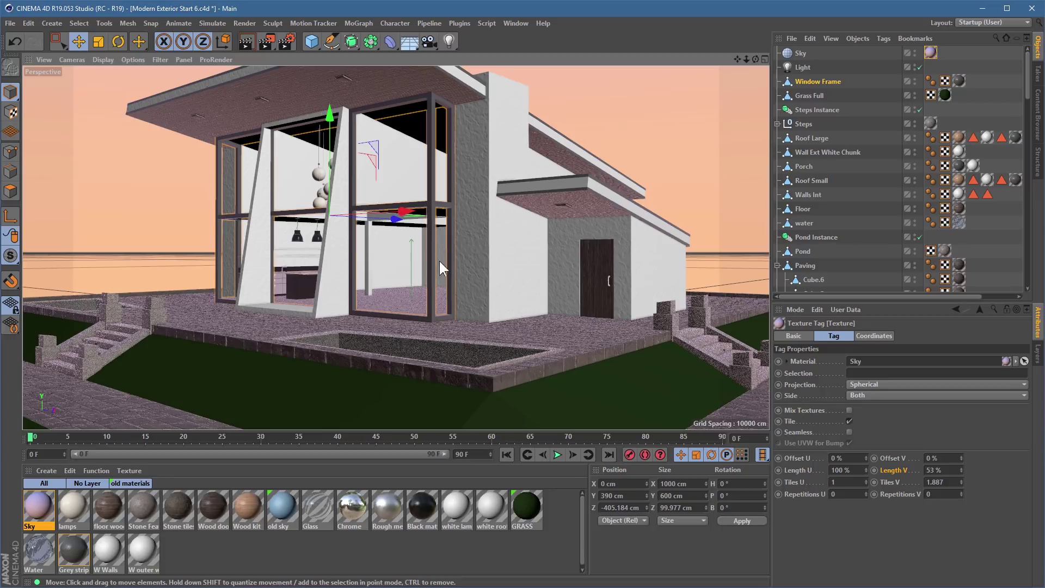
alt+drag(424, 252, 434, 285)
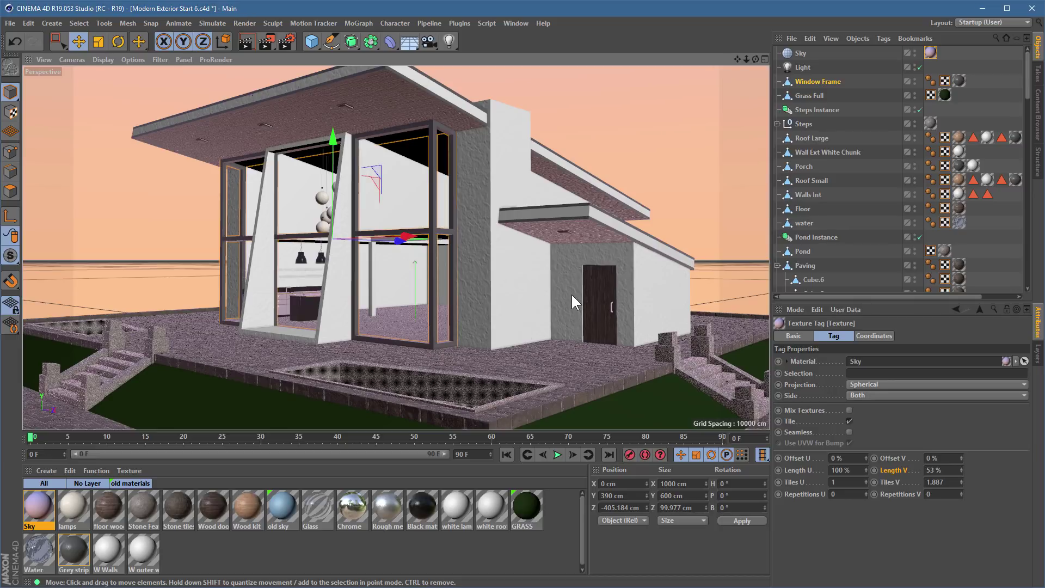
click(428, 41)
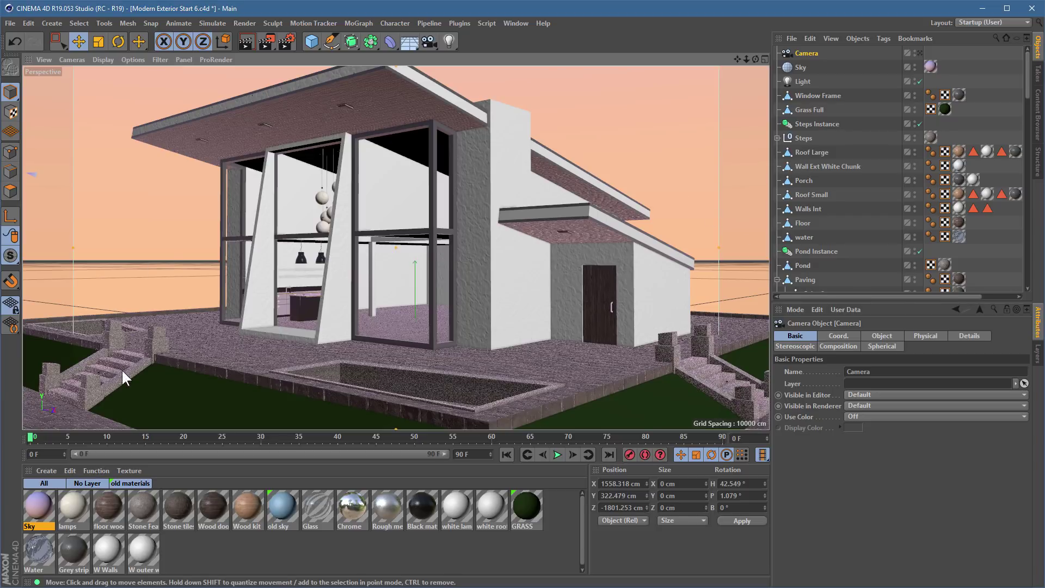
Move the blue knot of the Sky material's gradient to about a quarter of the range and widen the Material Editor
click(31, 505)
double_click(30, 501)
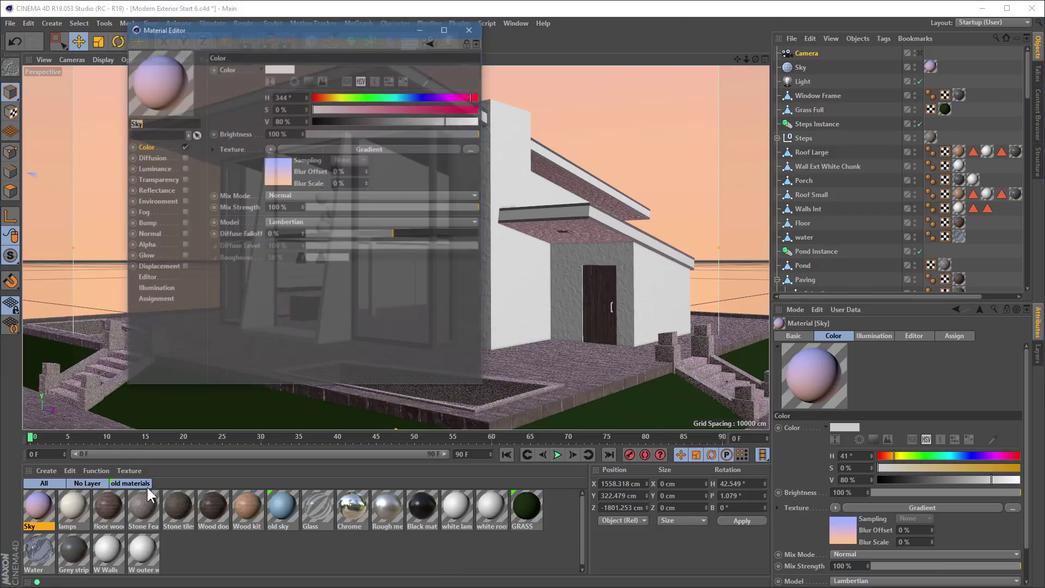
drag(277, 25, 810, 334)
click(372, 149)
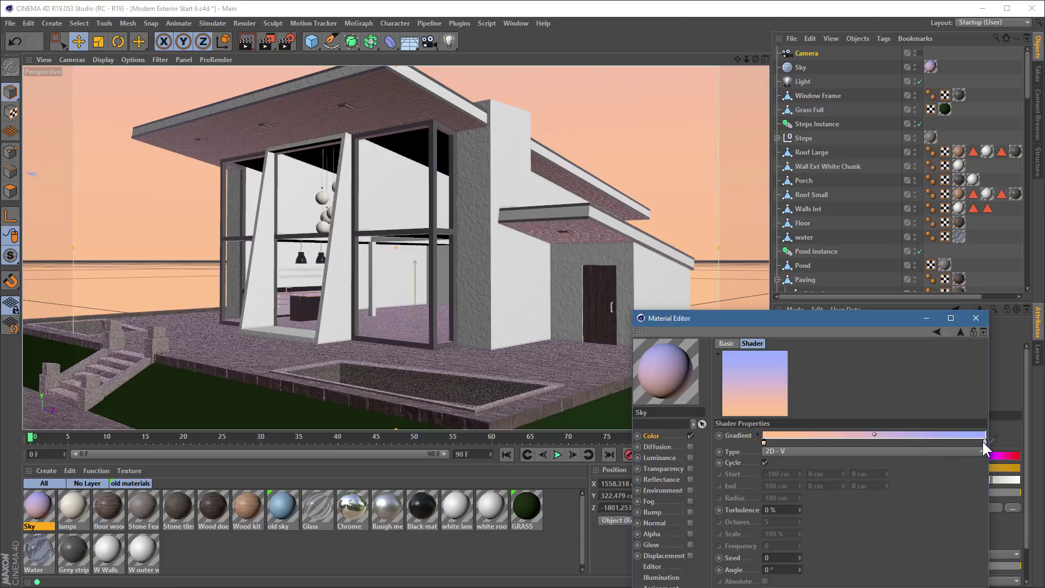
drag(982, 441, 808, 436)
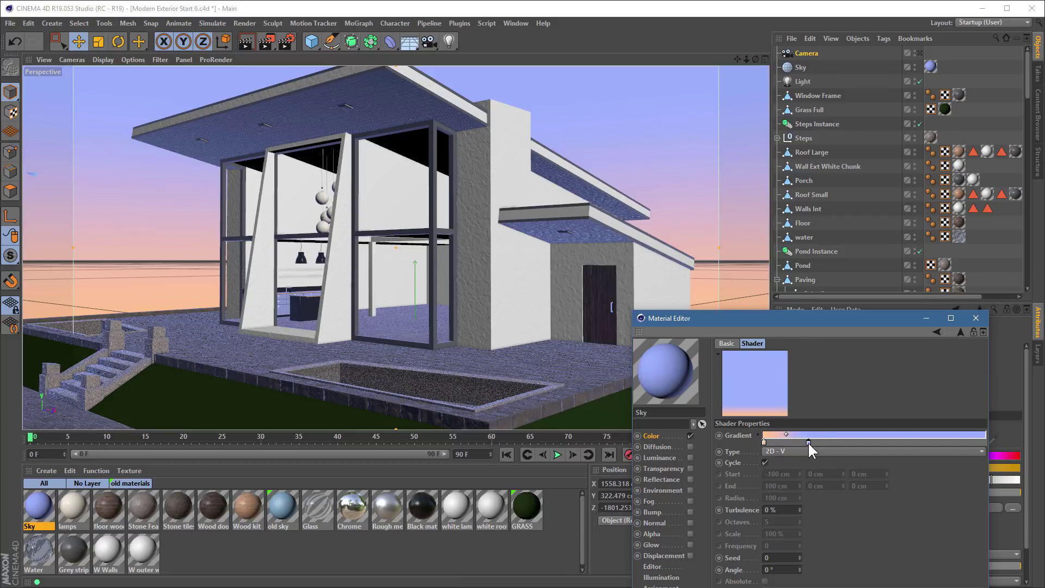
drag(812, 442, 749, 441)
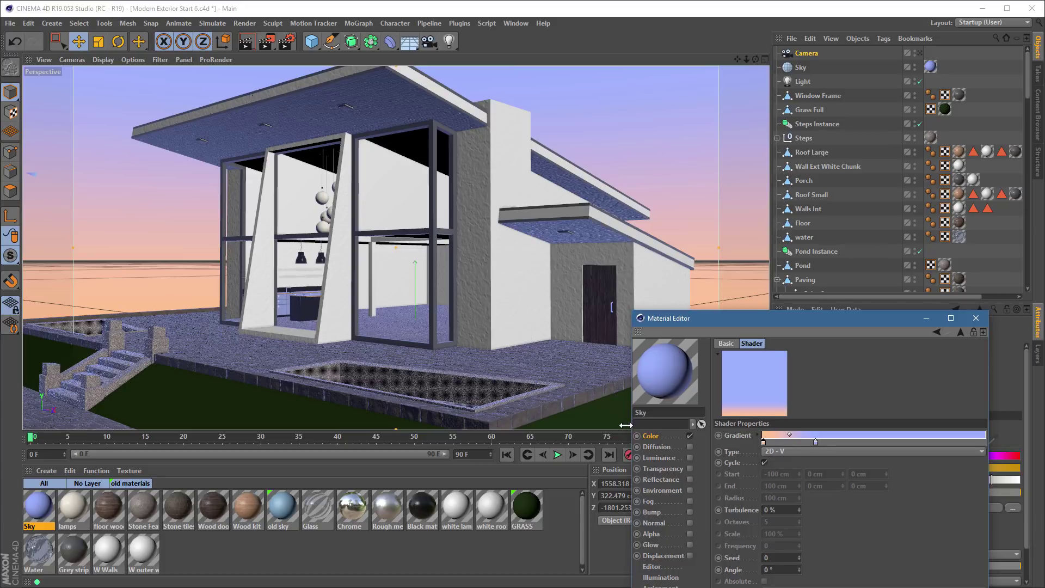
drag(630, 426, 370, 433)
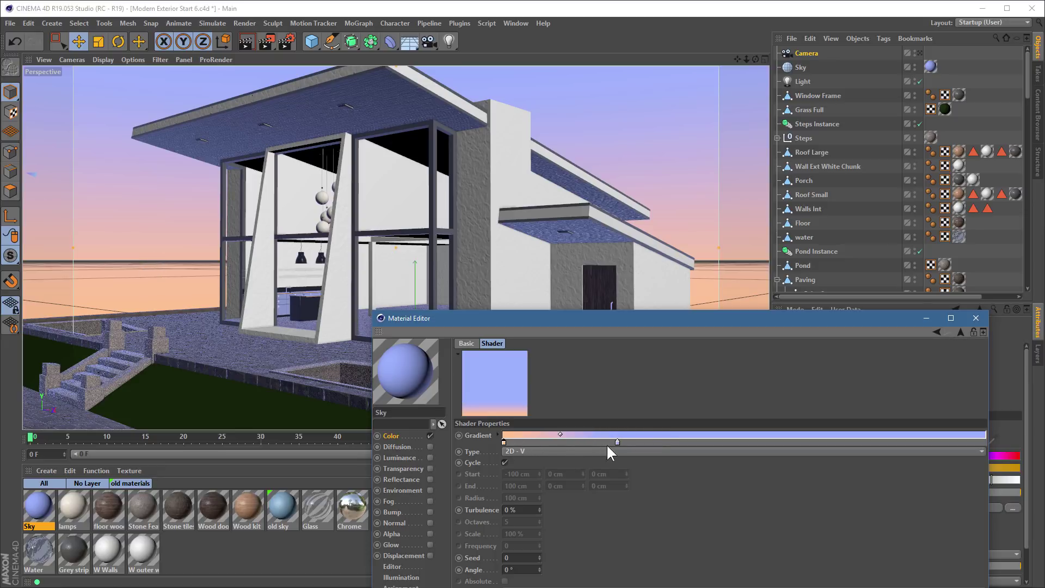
Add a light blue knot at about 15% of the Sky gradient and set the quarter-range blue knot to S 52%, V 85%
click(632, 434)
drag(634, 442, 573, 443)
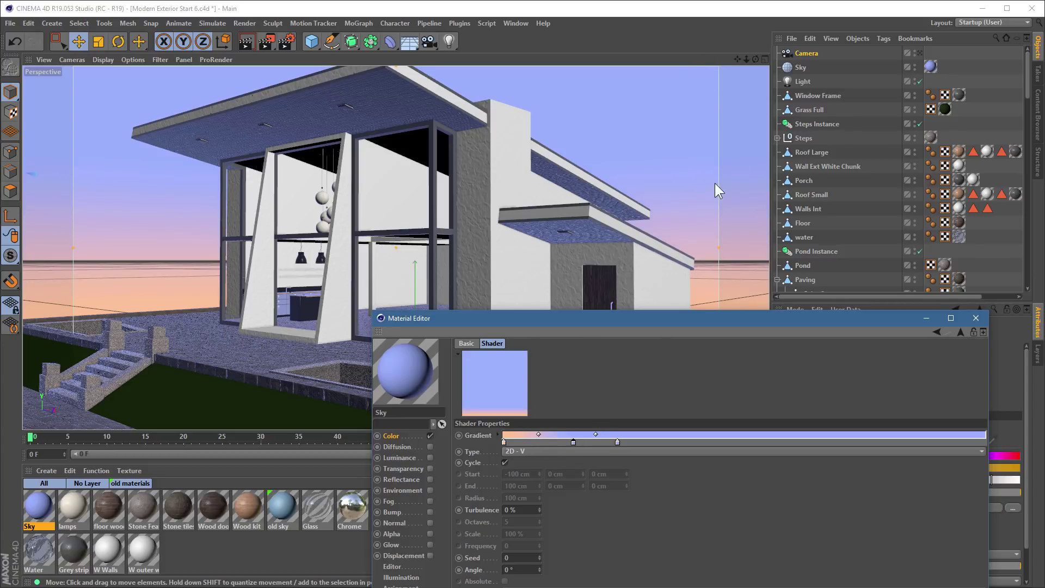
double_click(617, 442)
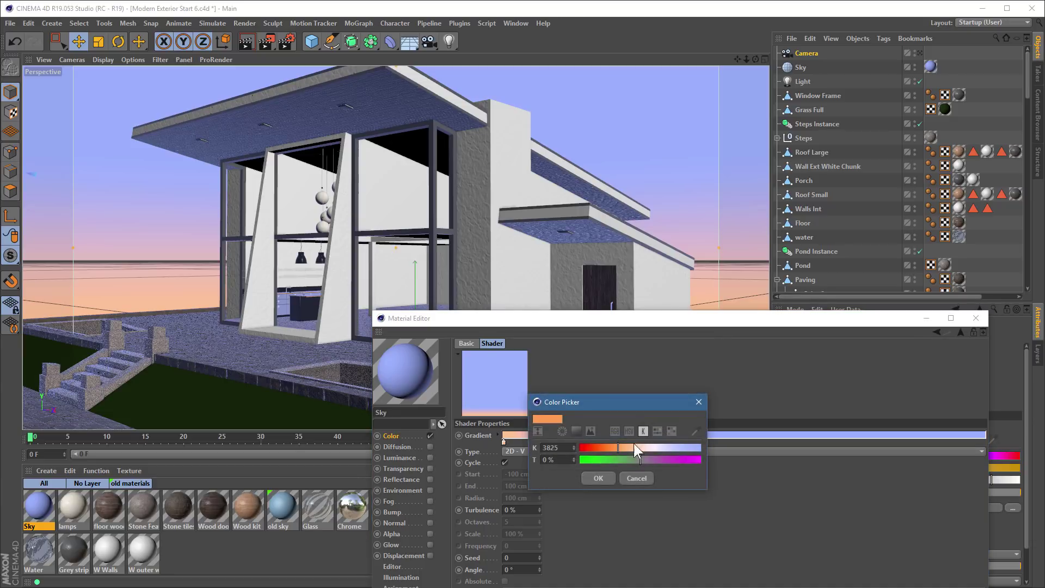
click(632, 476)
double_click(617, 442)
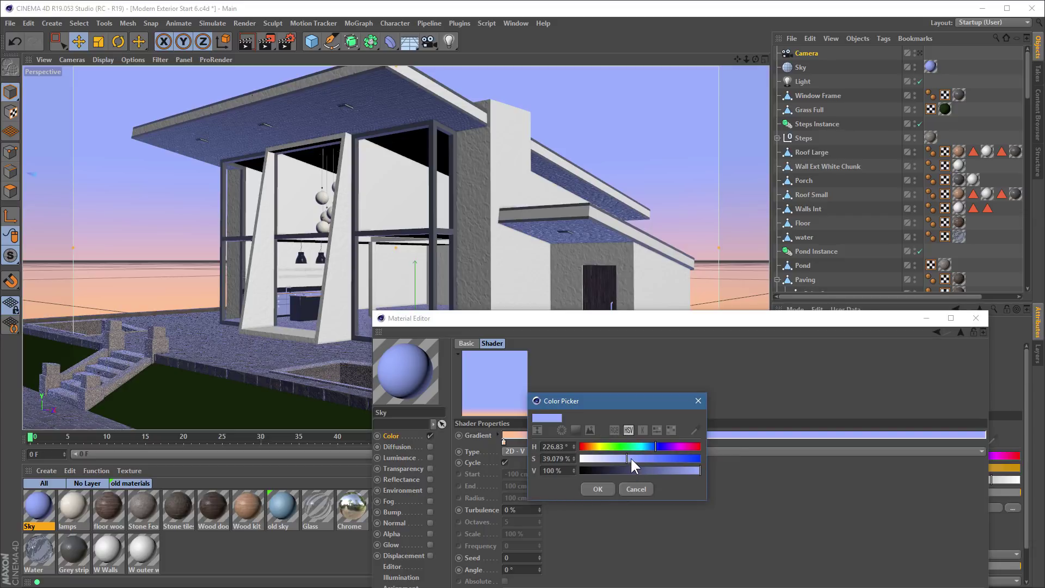
drag(630, 456, 681, 471)
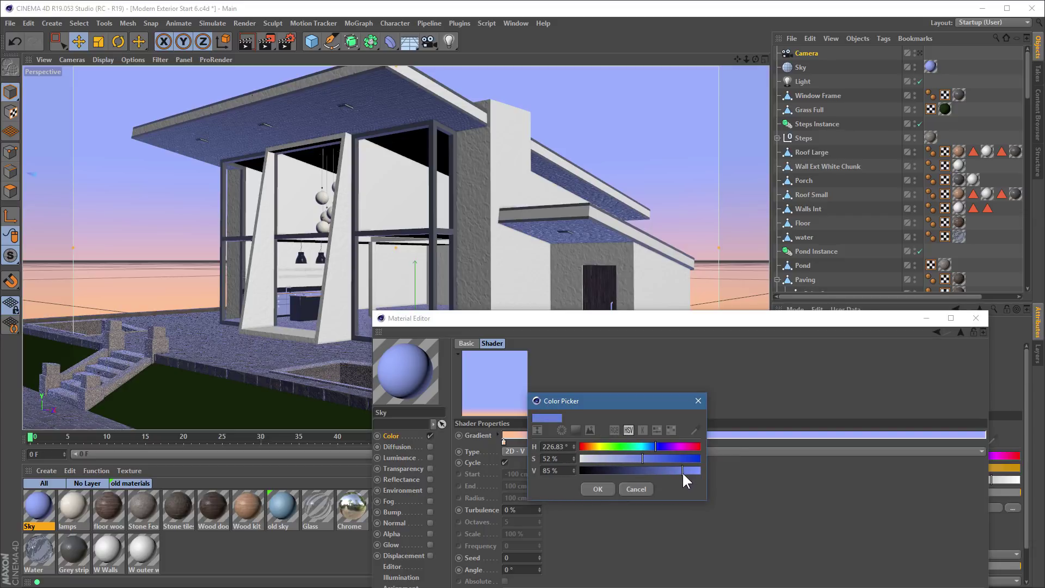
click(599, 484)
drag(617, 442, 620, 37)
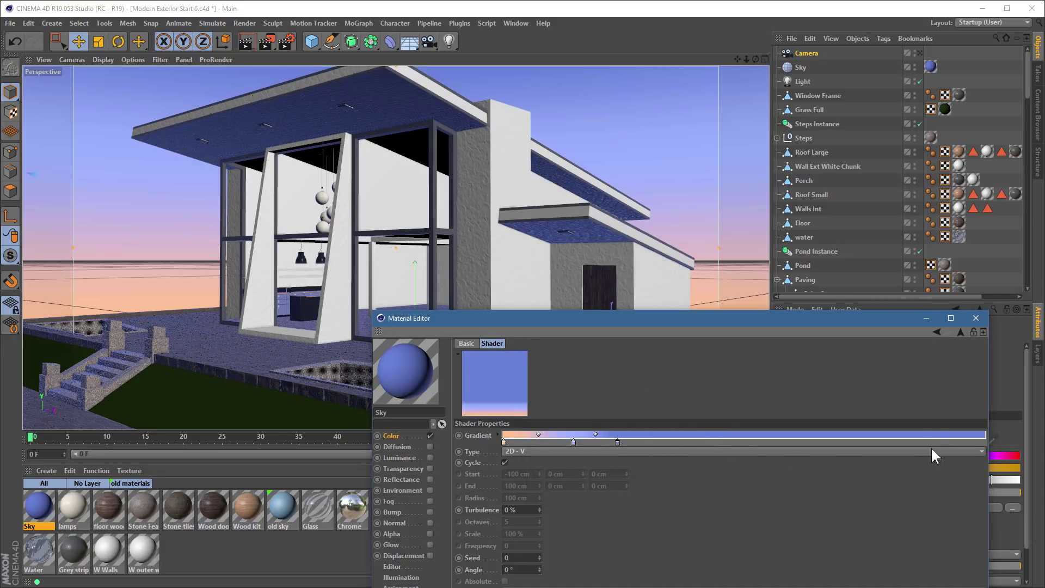
Add a deeper, darker blue knot to the Sky gradient and place it at the far blue end of the range
double_click(983, 441)
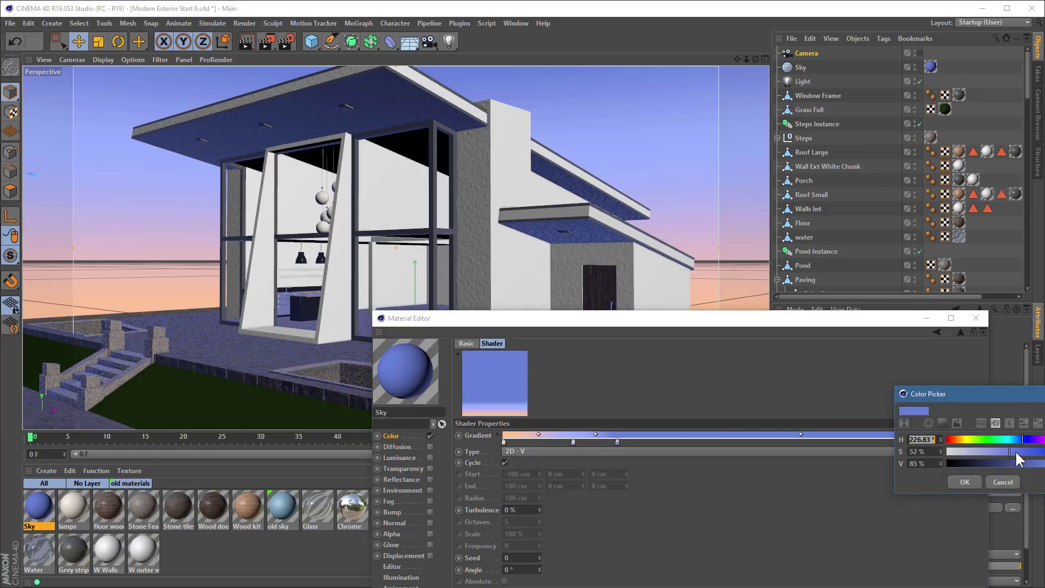
drag(1016, 452, 1033, 473)
click(965, 481)
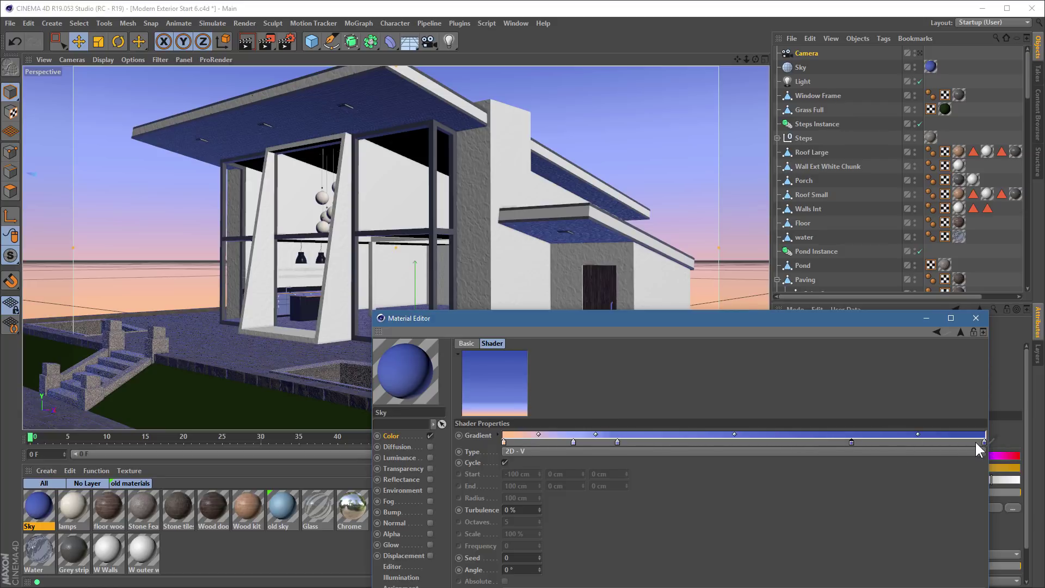
drag(982, 441, 851, 441)
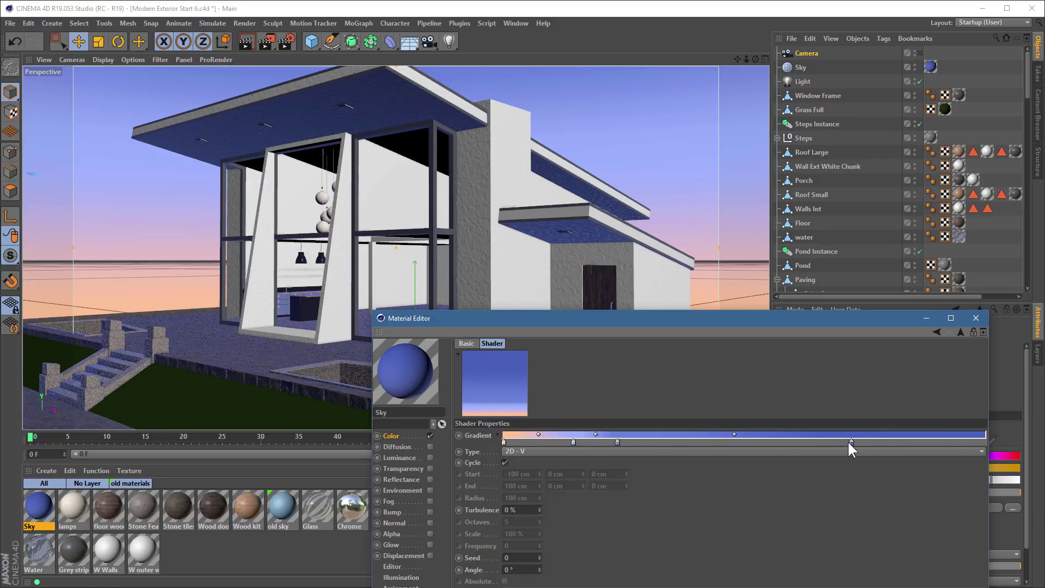
click(936, 442)
drag(851, 441, 984, 441)
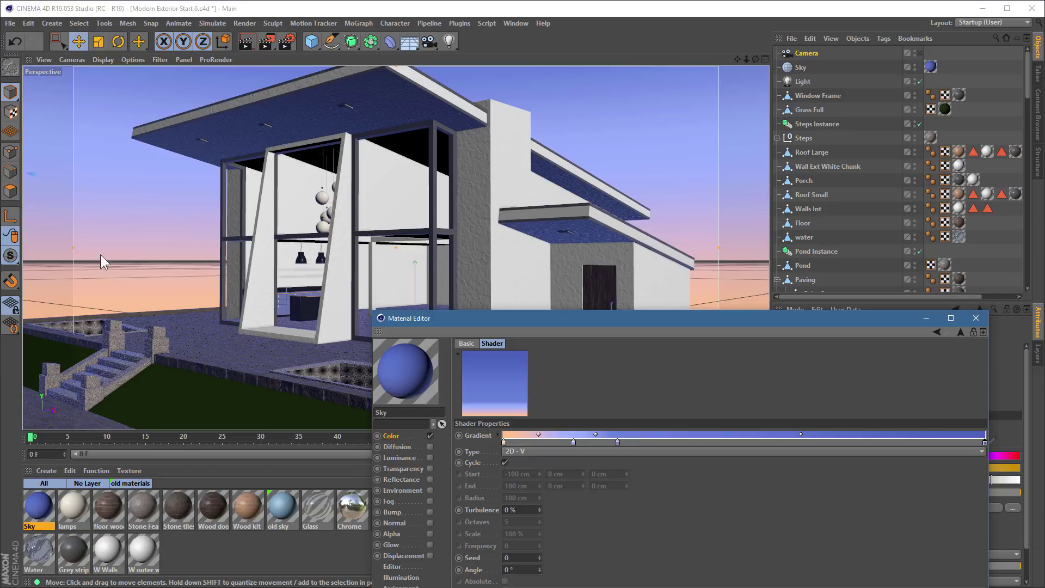
Add a pale blue knot with hue 219° at about 7% of the Sky gradient, between the orange and light blue knots
double_click(537, 441)
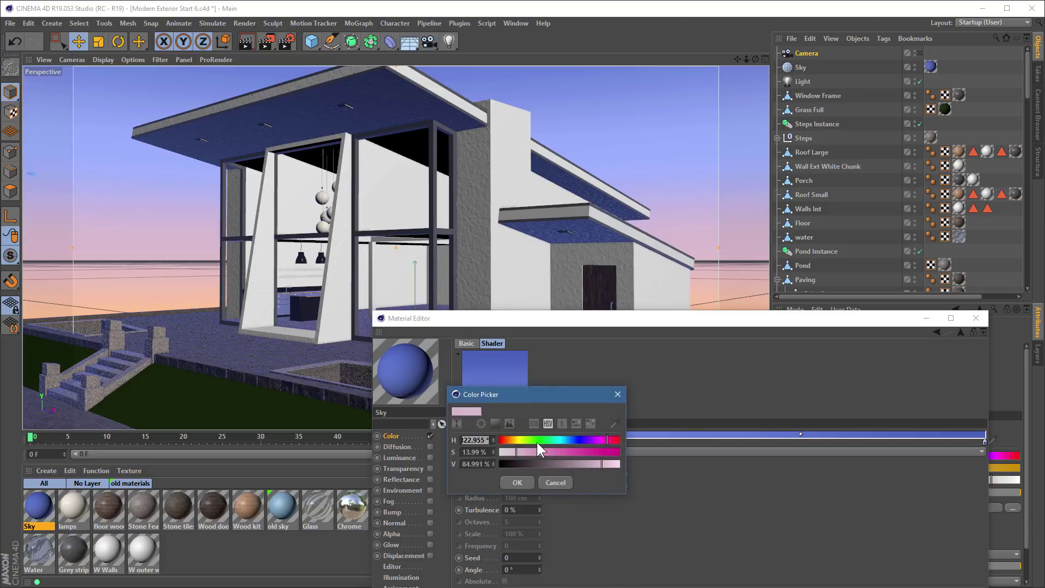
key(Tab)
text(6)
key(Return)
drag(585, 439, 574, 439)
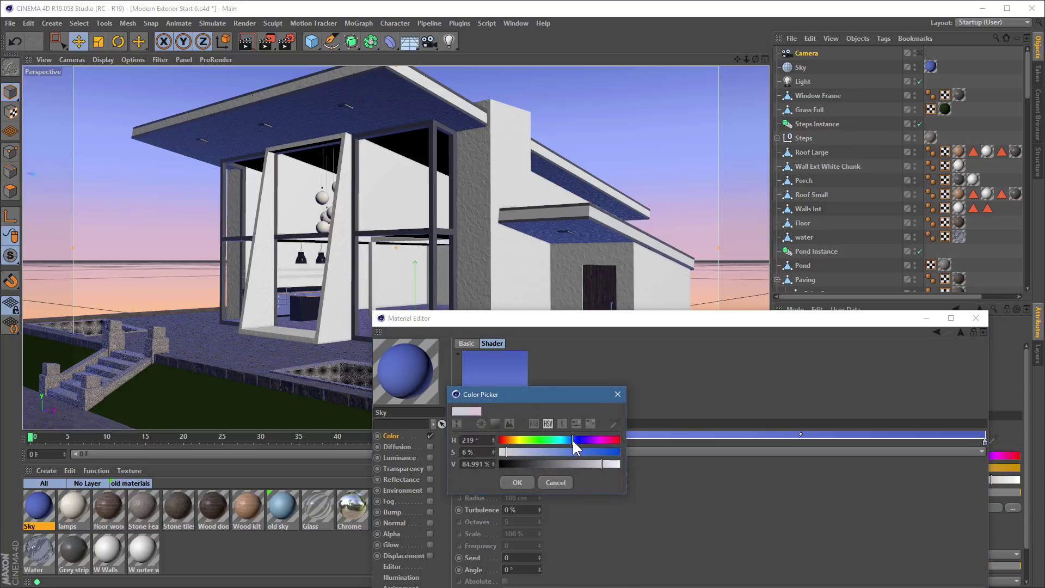
drag(508, 450, 514, 453)
click(514, 483)
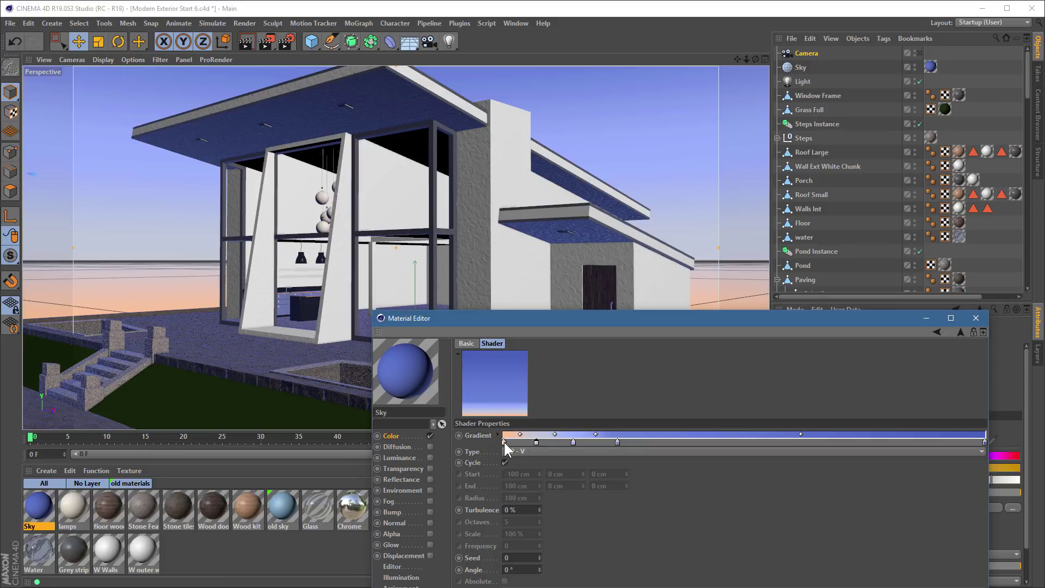
Shift the orange knot slightly inward and add a pale yellow knot (H 47°, S 31%) at about 4% of the Sky gradient
drag(505, 447, 511, 449)
drag(543, 442, 523, 452)
double_click(523, 440)
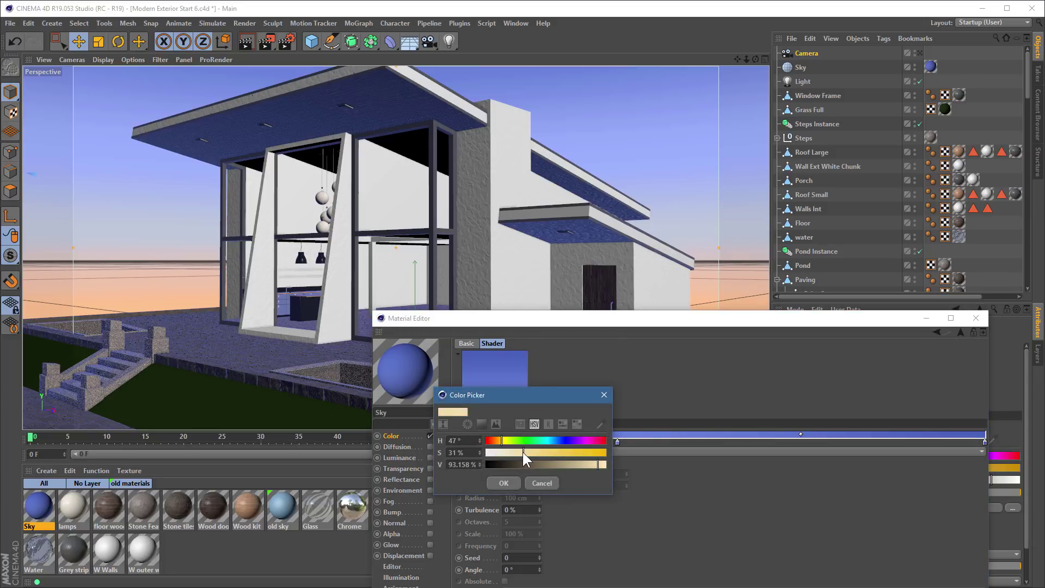
click(504, 482)
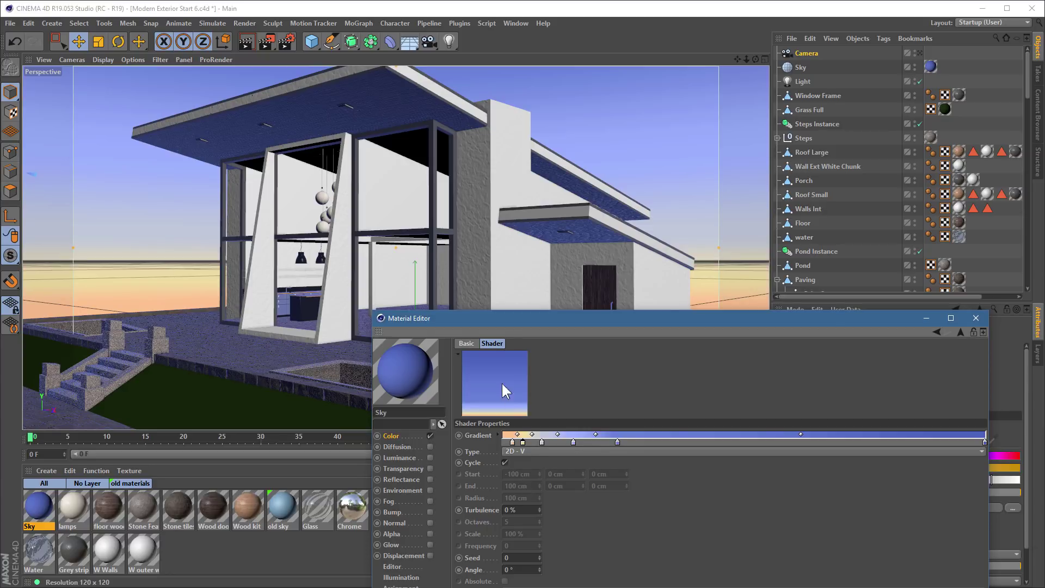
Switch to the web browser, search Bing Images for "sunset" and look through the photos for sky colour references
key(alt+Tab)
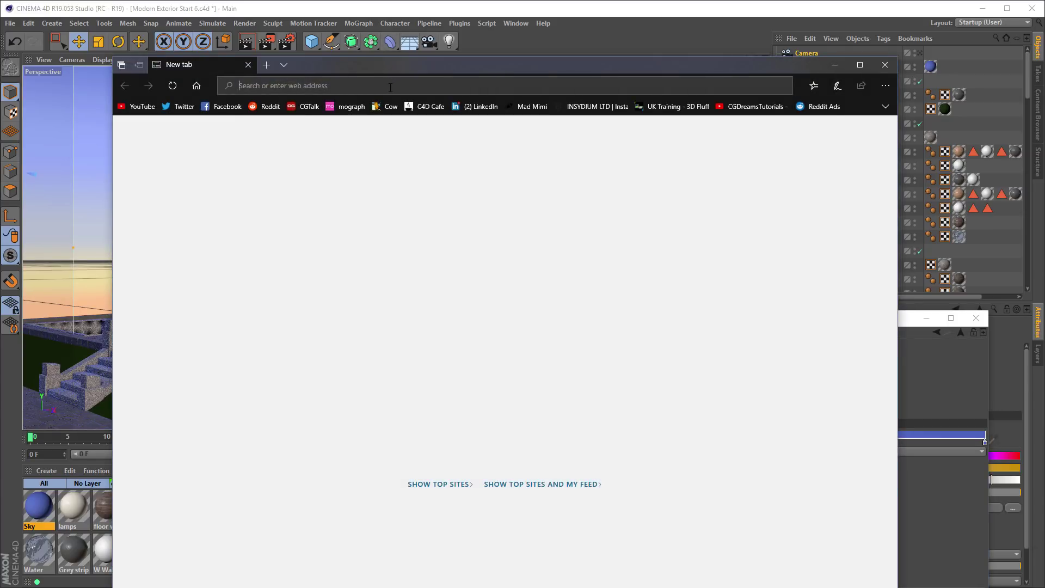
click(390, 87)
text(sunset)
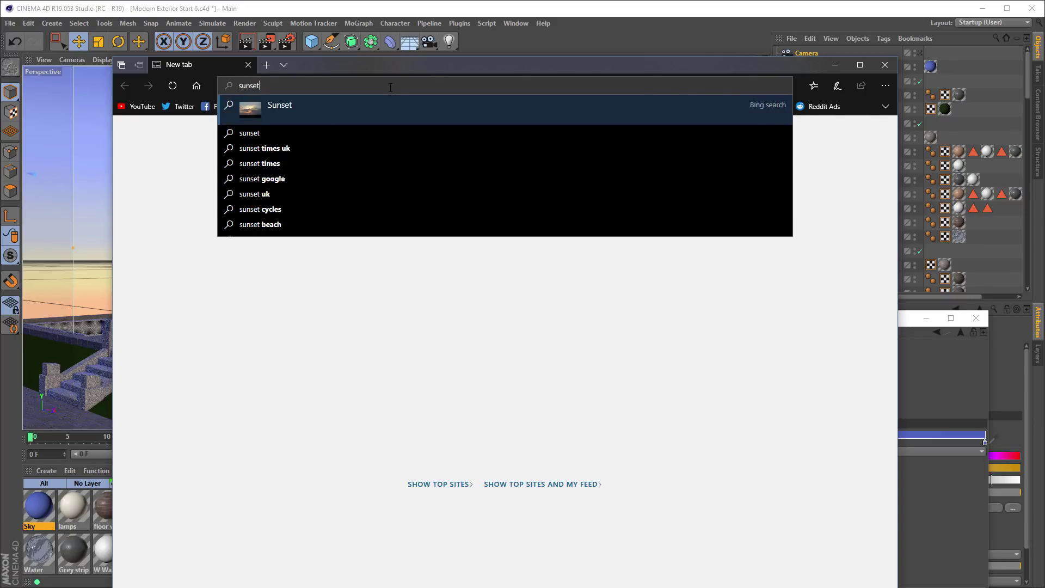
key(Return)
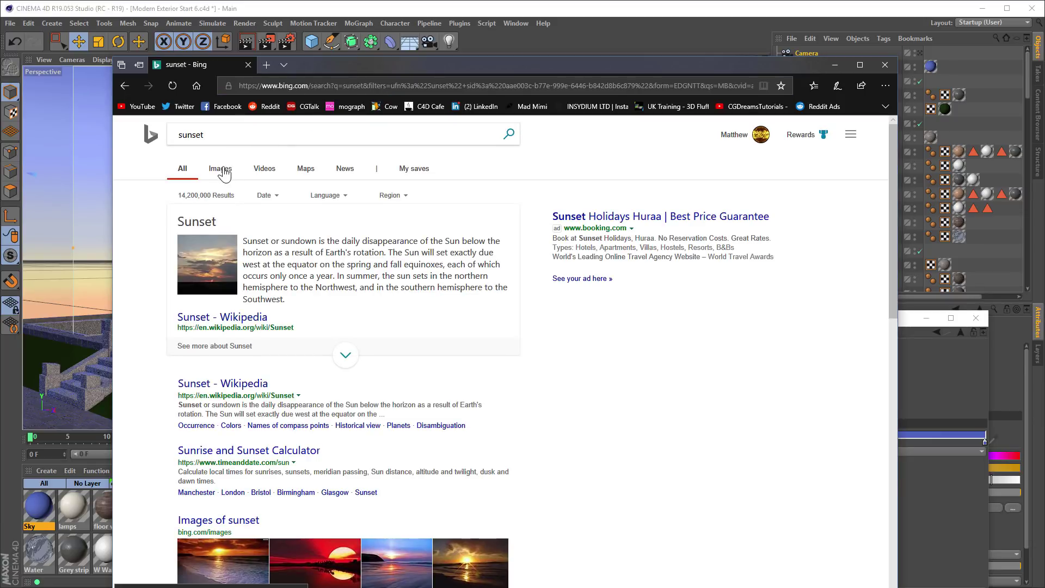
click(220, 170)
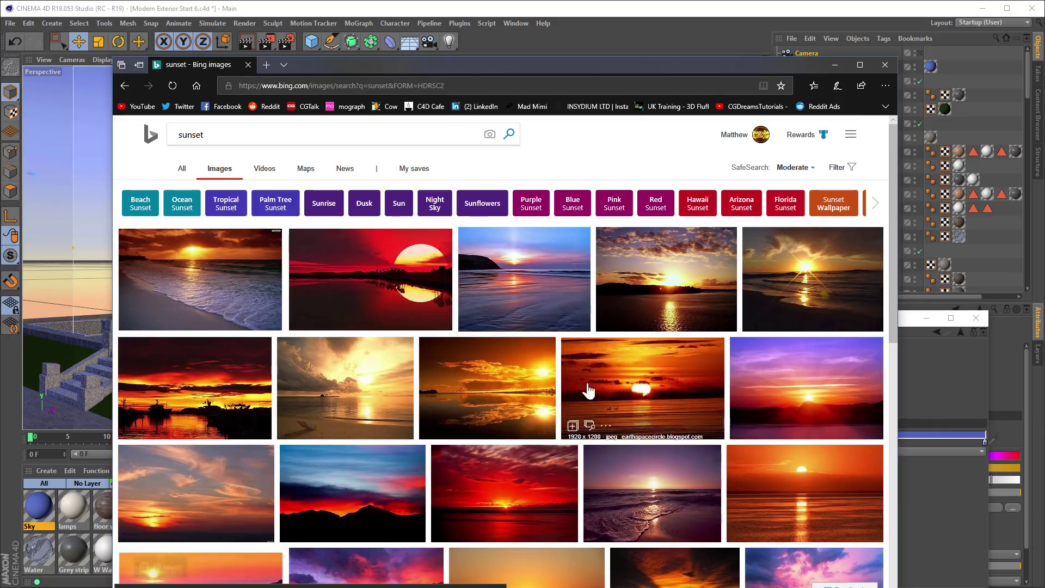
scroll(495, 492, down, 4)
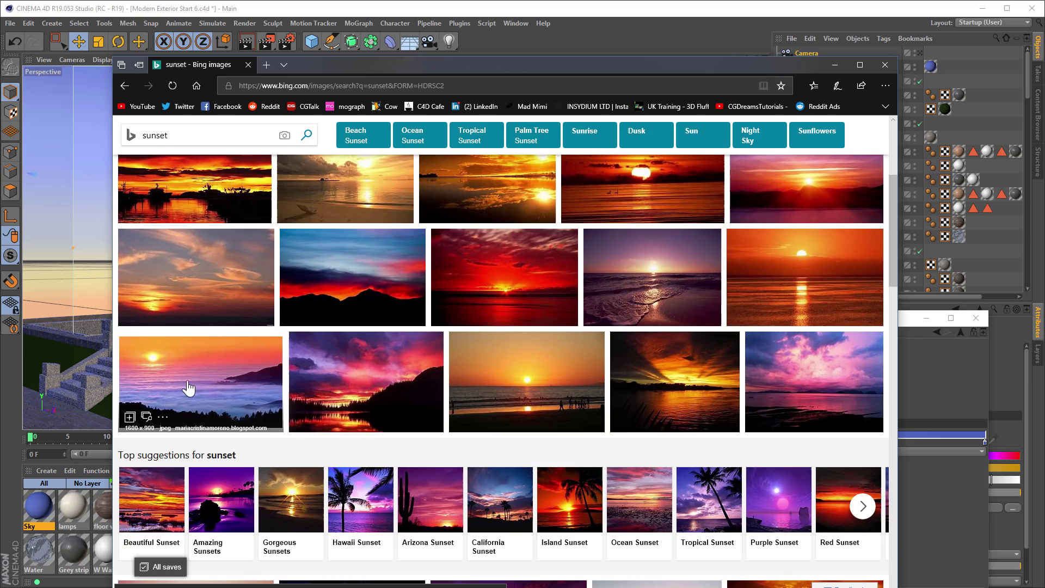
scroll(367, 320, down, 10)
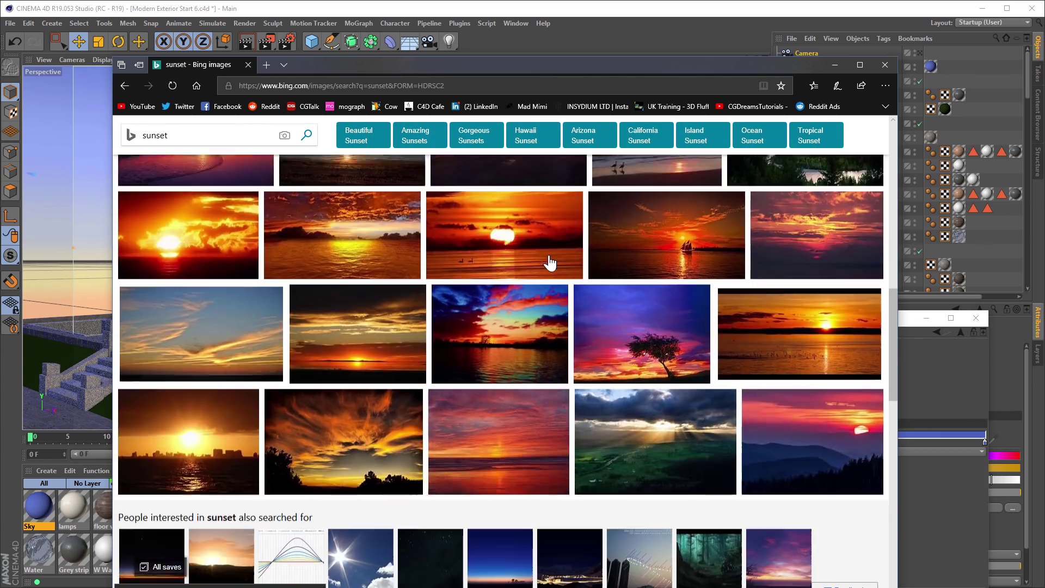
scroll(550, 263, down, 8)
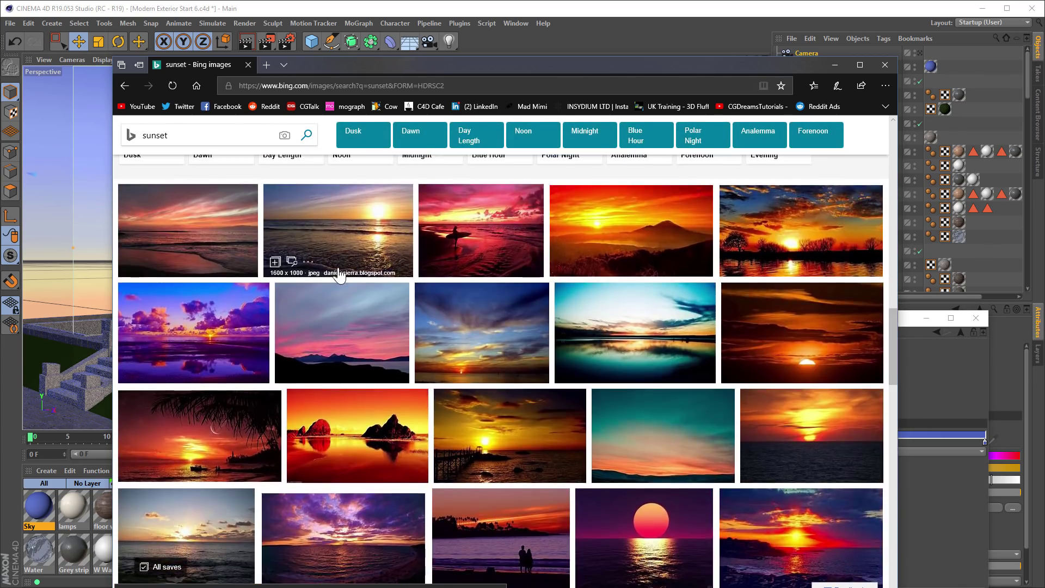
scroll(339, 274, down, 15)
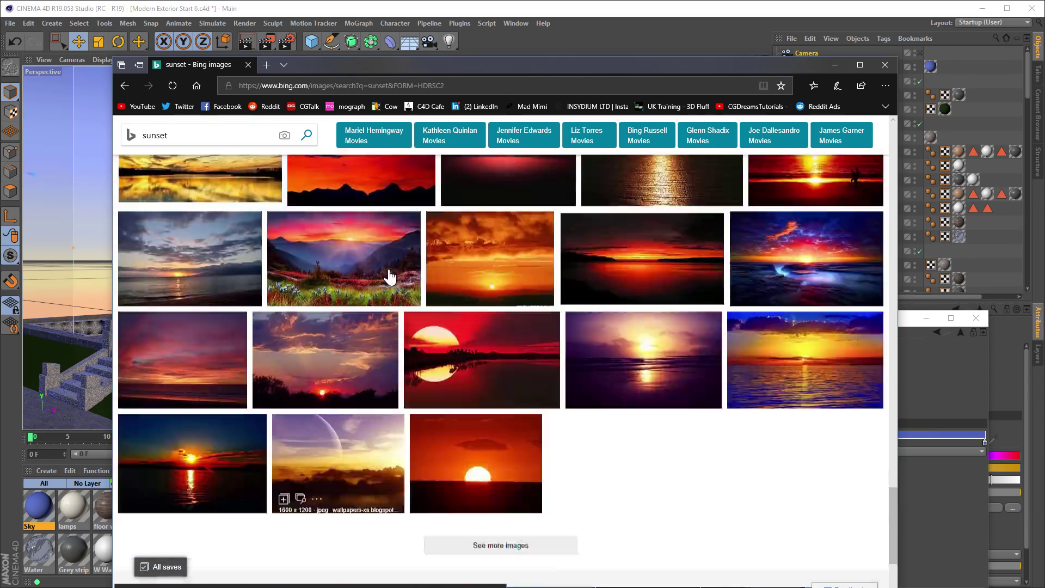
scroll(389, 277, up, 20)
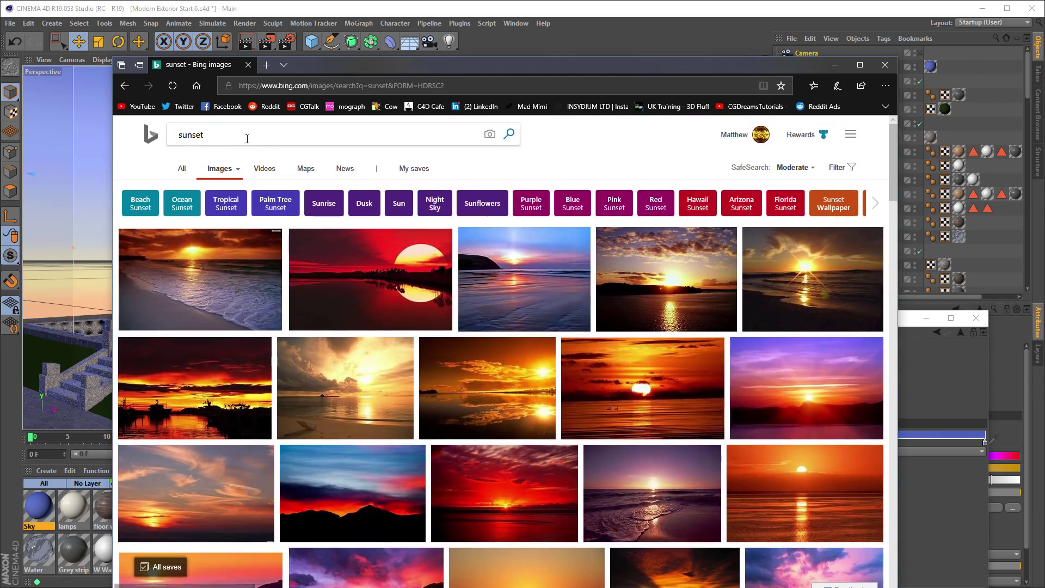
Search Bing Images for "sky gradient" and examine how the colours blend in the resulting sky pictures
click(247, 138)
text(sk)
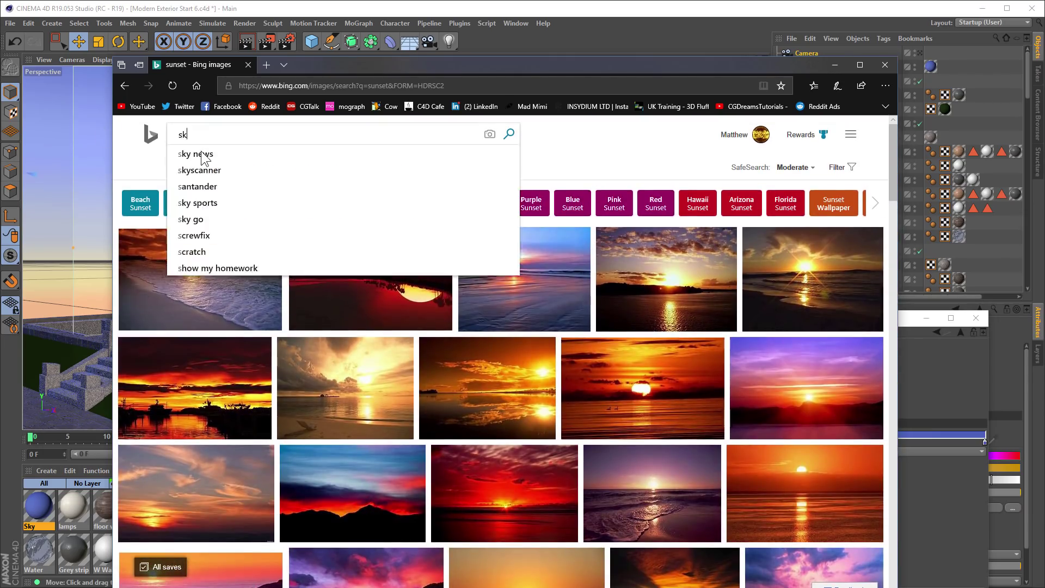
text(y gradi)
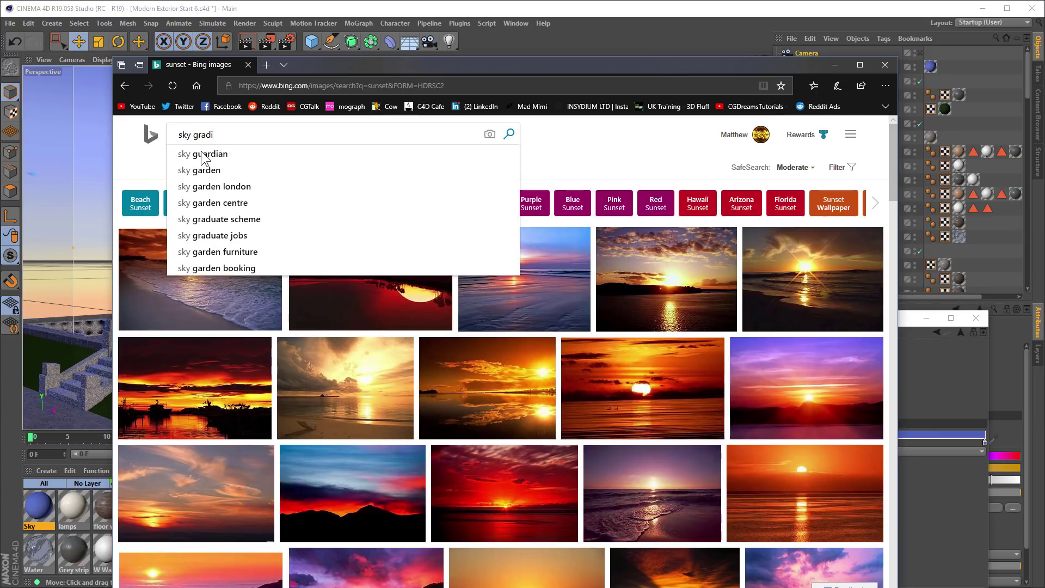
text(ent)
key(Return)
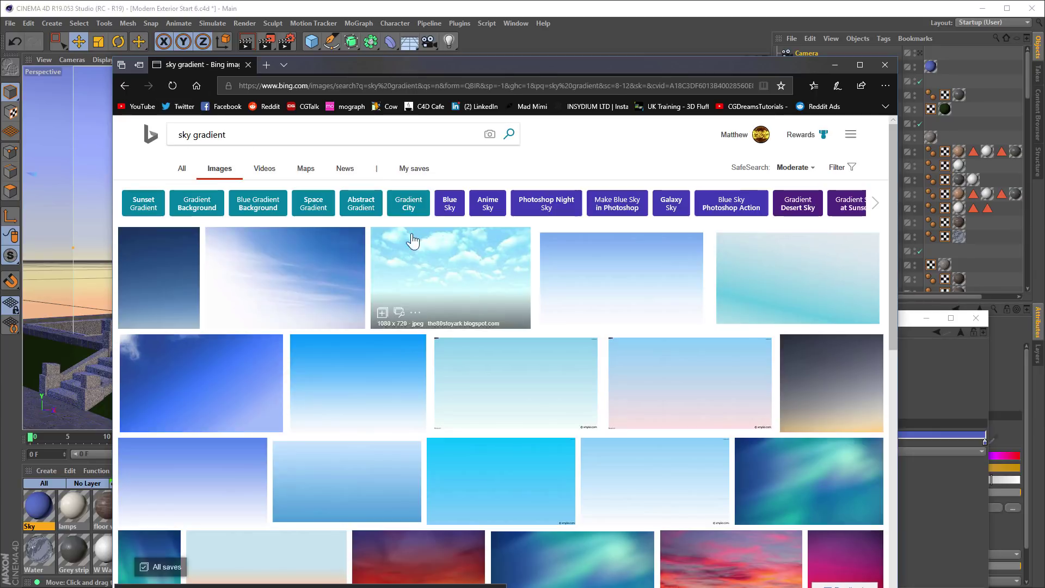
scroll(625, 296, down, 4)
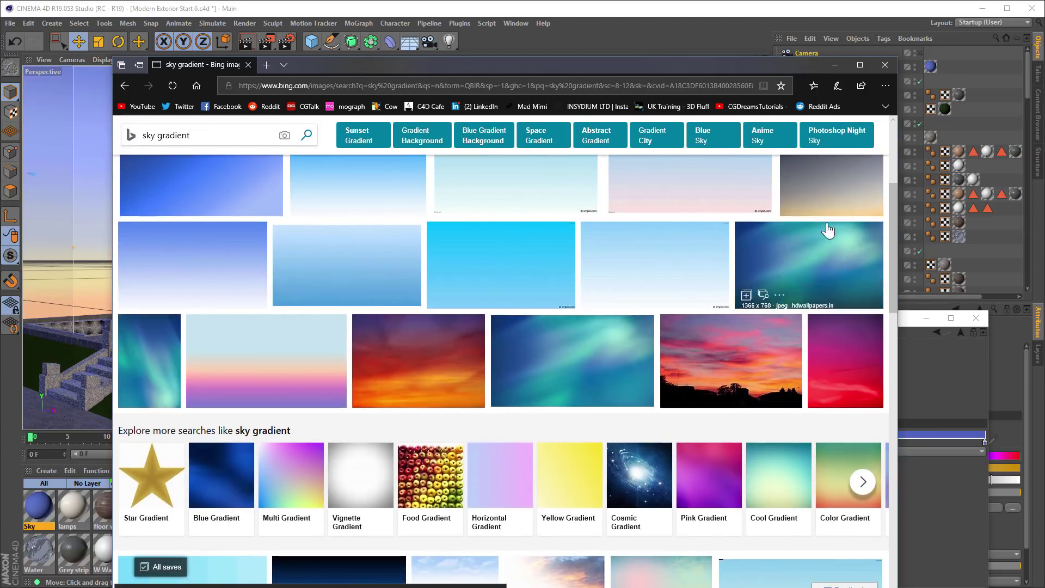
scroll(759, 252, up, 3)
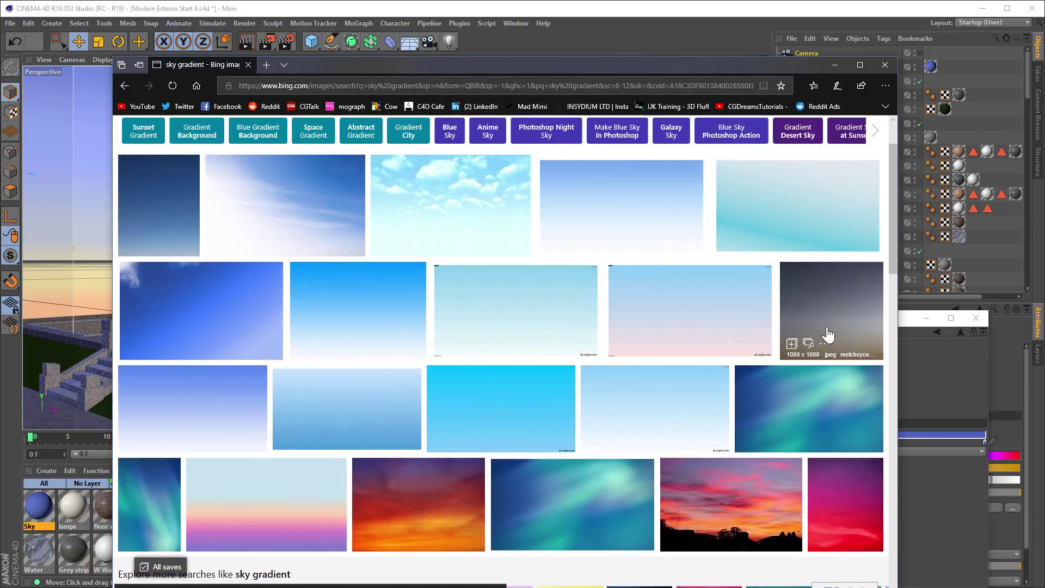
scroll(490, 421, down, 6)
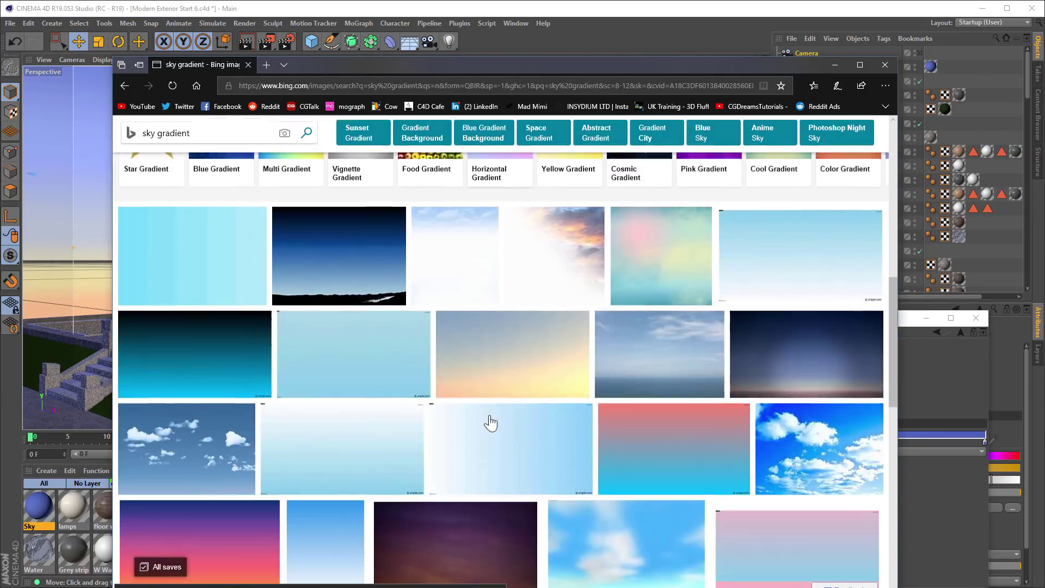
scroll(490, 421, down, 15)
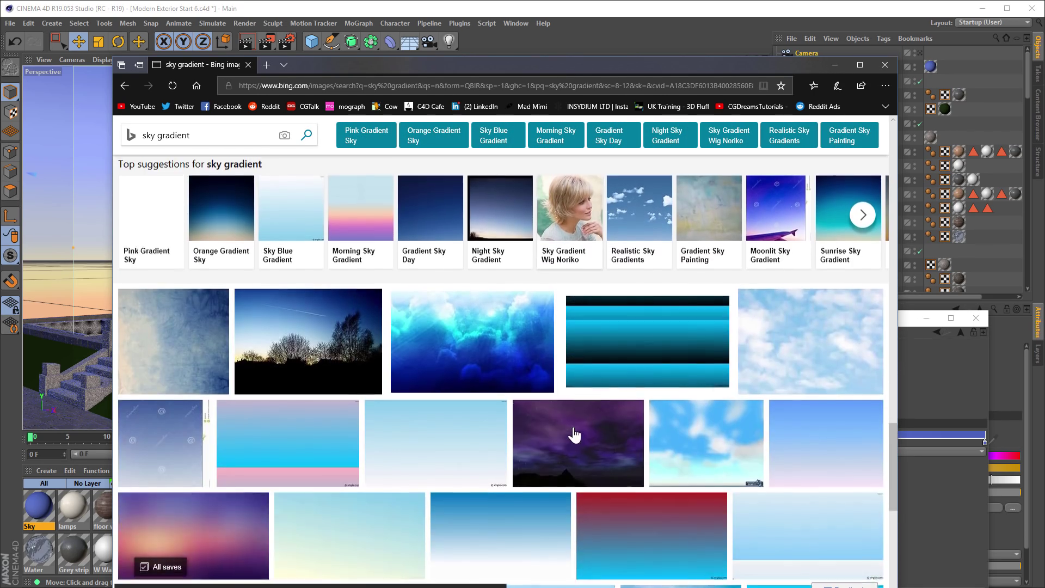
scroll(574, 435, down, 15)
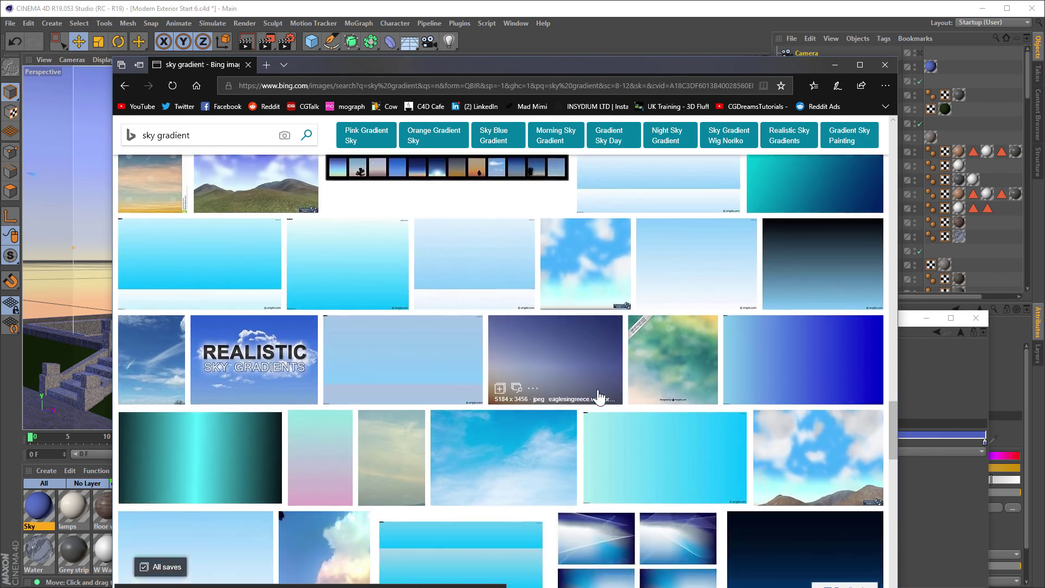
scroll(599, 397, up, 15)
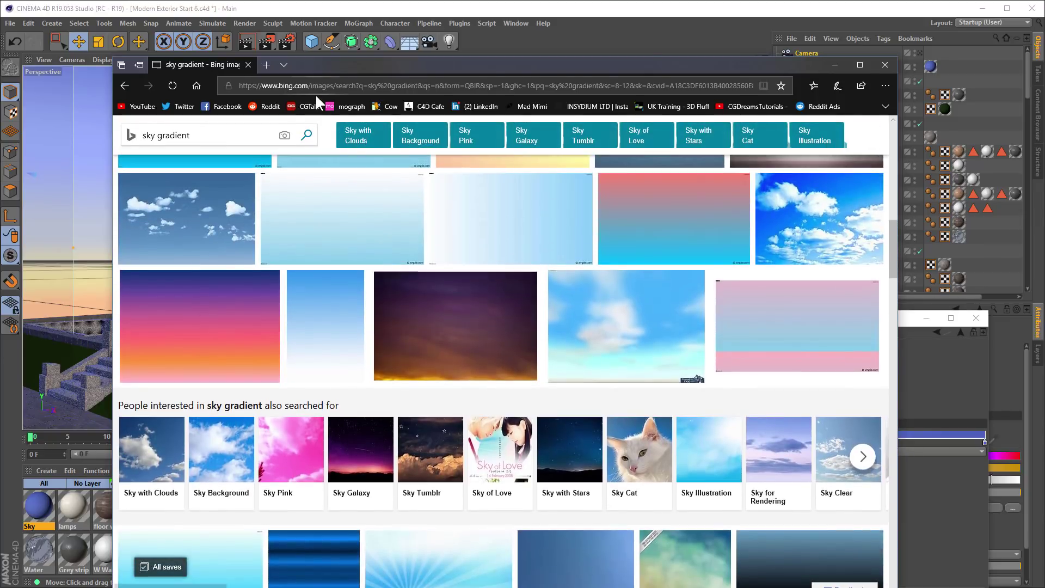
Open the cgskies.com website in the browser
click(337, 86)
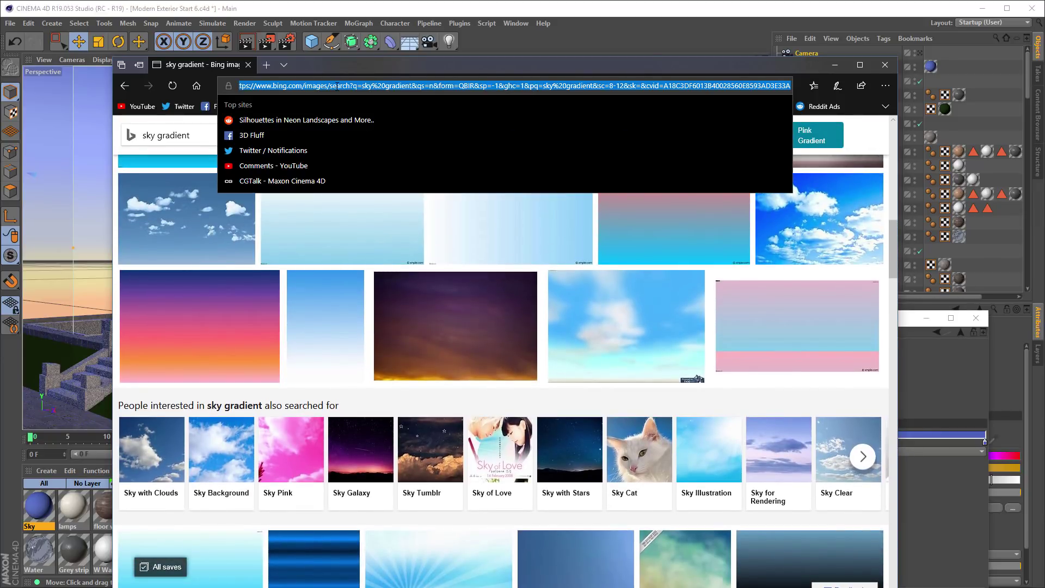
text(cgskies.)
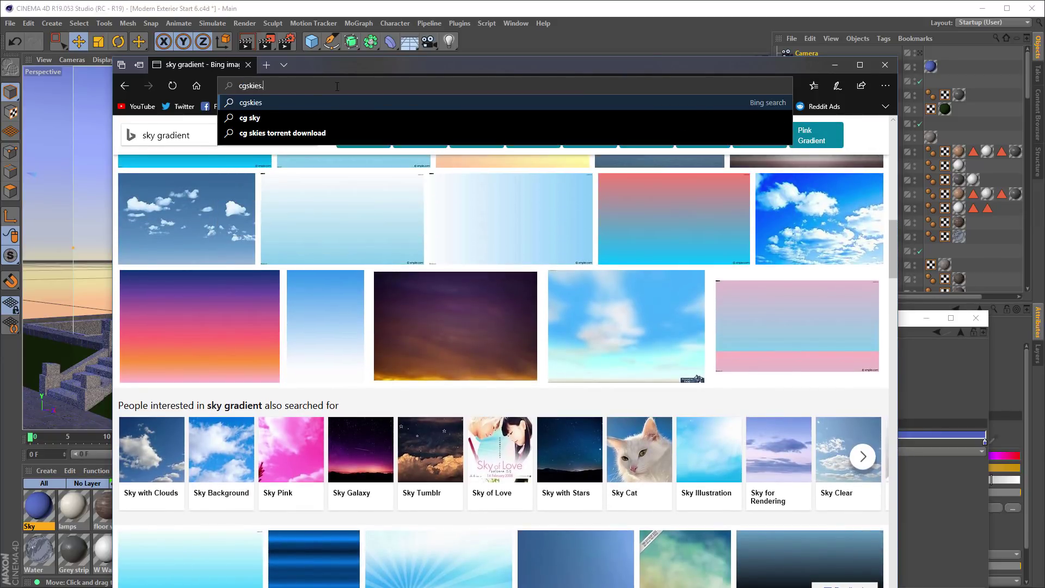
text(com)
key(Return)
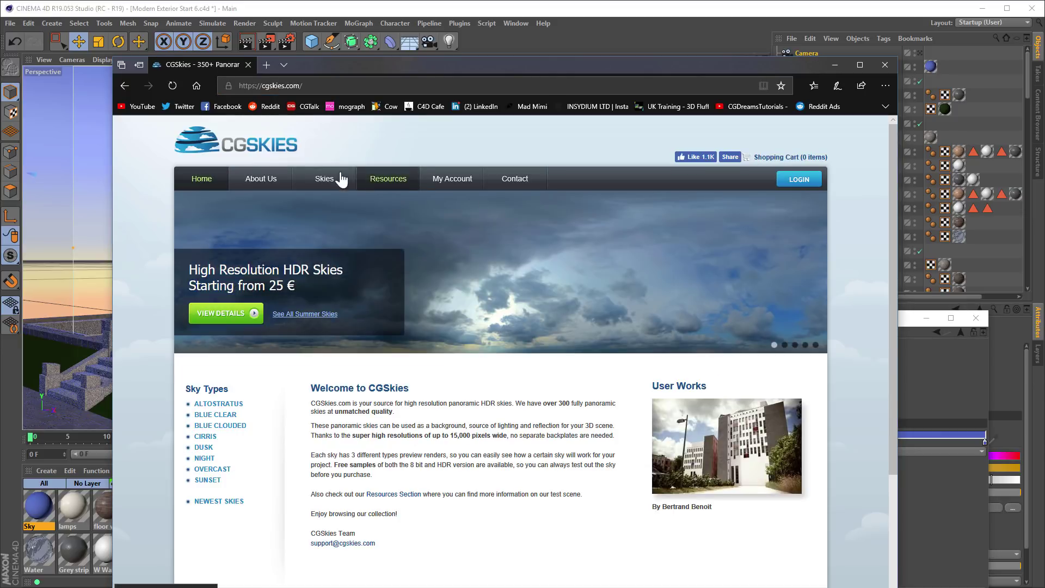
Browse the CGSkies sky catalogue, go through the Dusk skies, and open Sky 347 as a colour reference
click(341, 180)
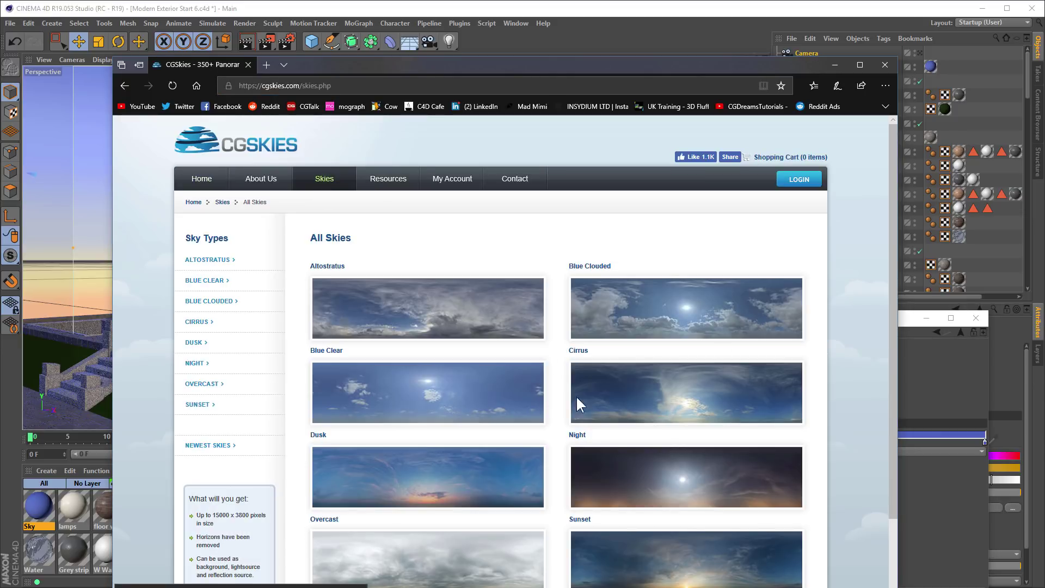
scroll(653, 310, down, 2)
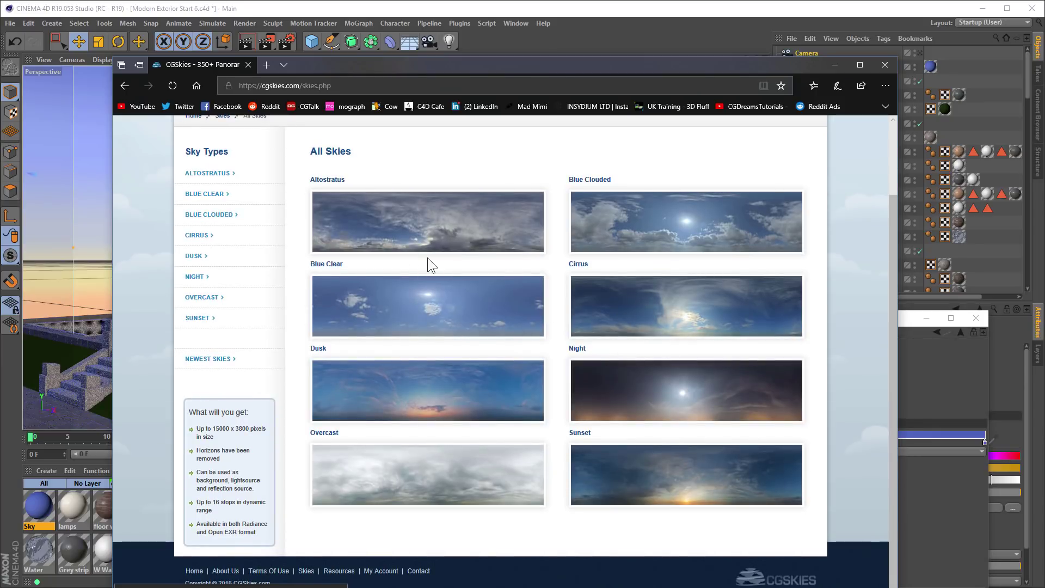
click(506, 412)
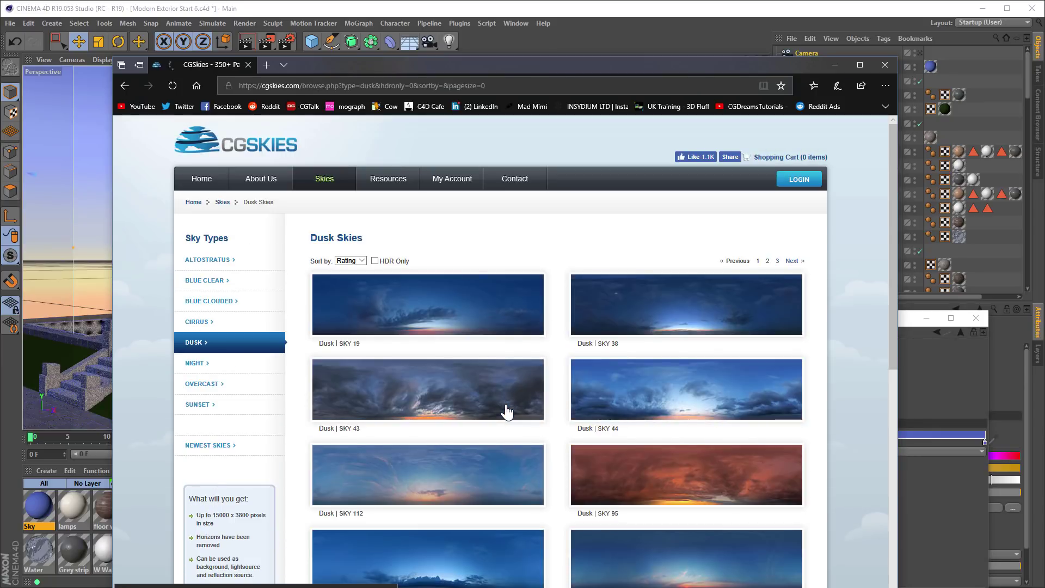
scroll(506, 412, down, 8)
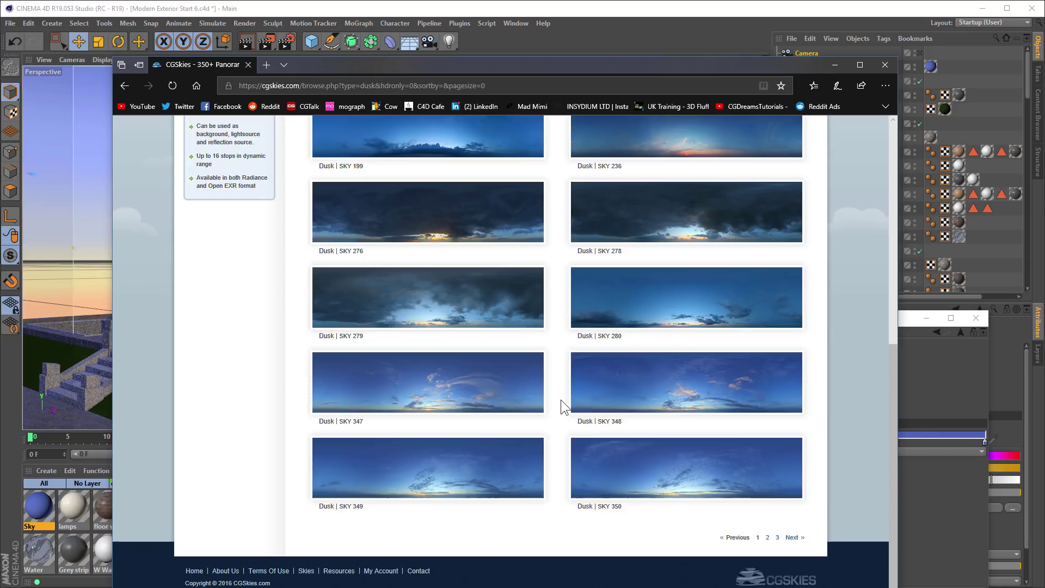
click(449, 414)
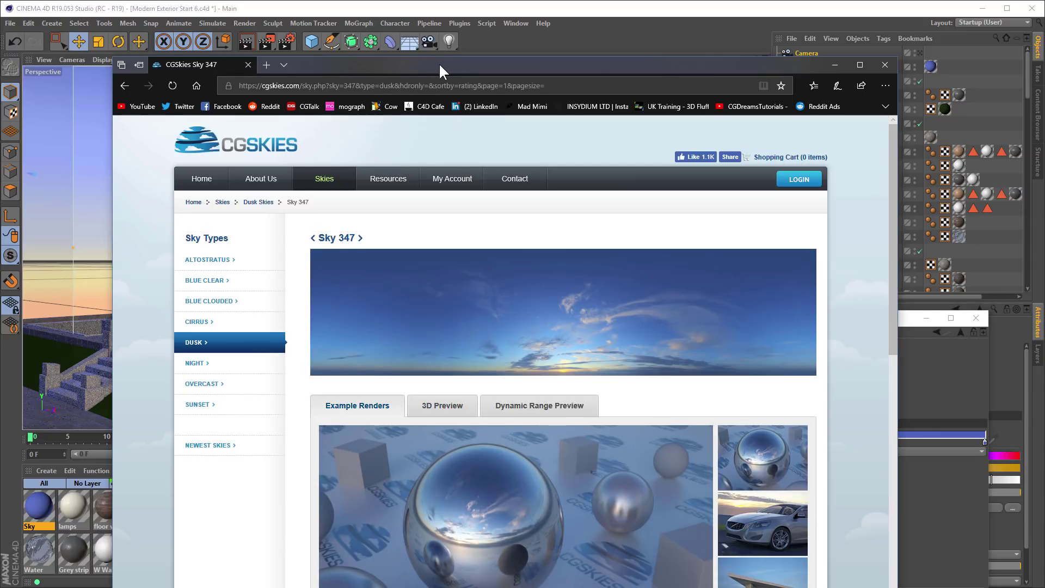
Rearrange the browser and the Material Editor so the Sky 347 photo sits beside the Sky gradient's knots
drag(438, 63, 239, 204)
drag(738, 325, 746, 116)
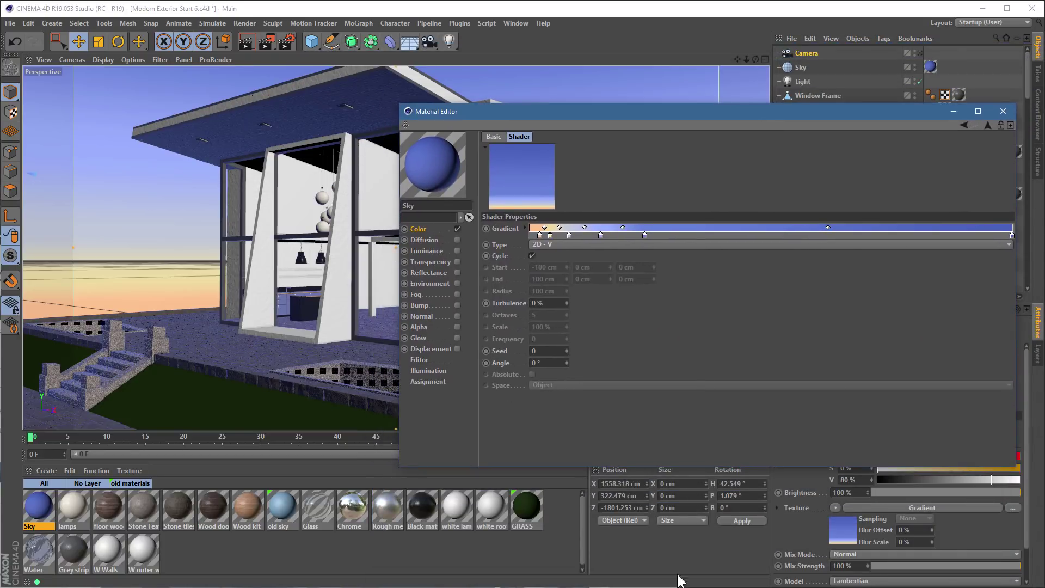
click(679, 581)
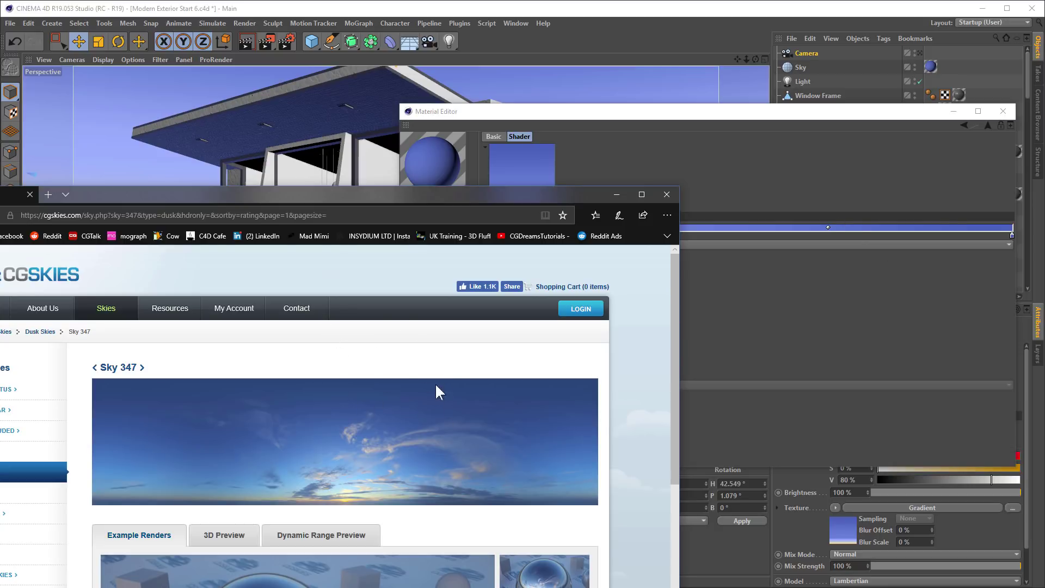
drag(508, 201, 0, 169)
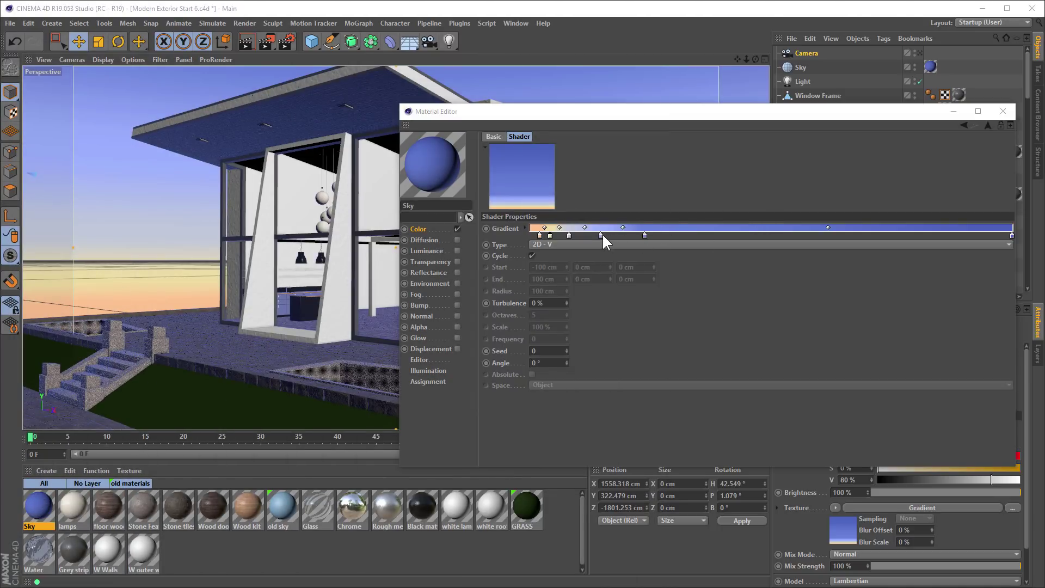
Try sampling a blue from the Sky 347 photo for the Sky gradient's inner blue knot, and undo the colour change
double_click(645, 234)
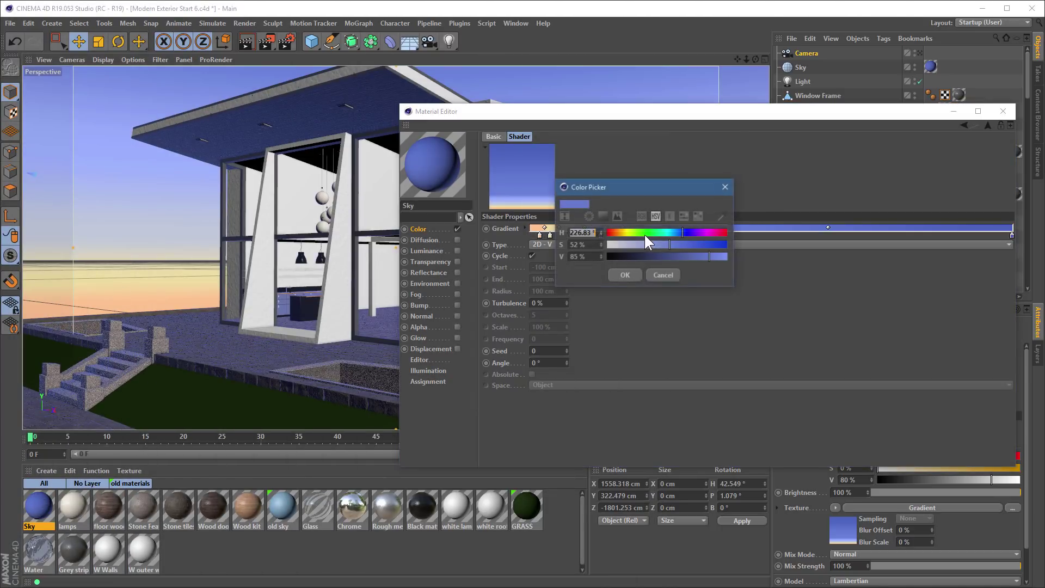
drag(640, 176, 609, 164)
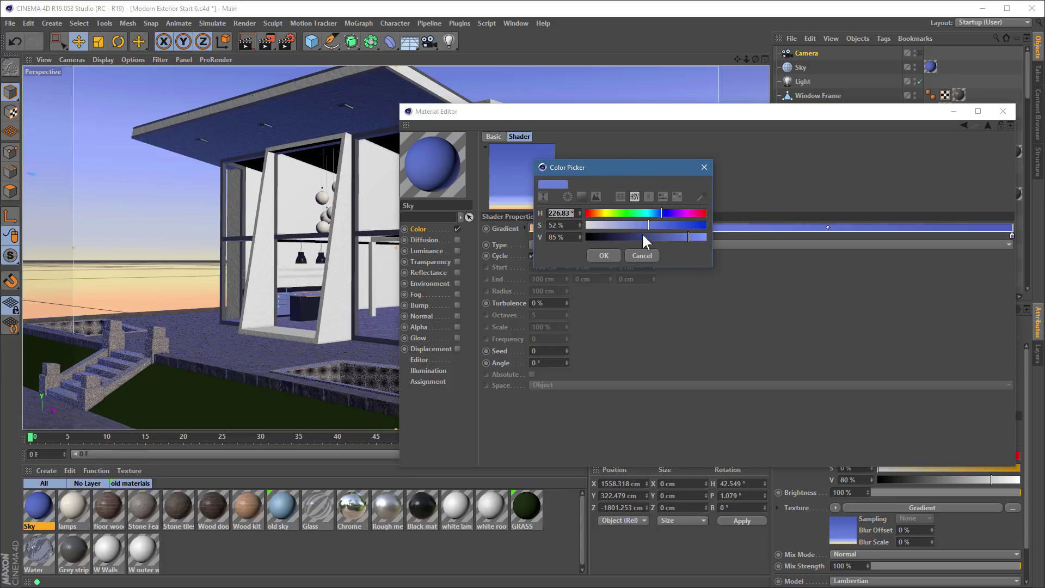
click(700, 199)
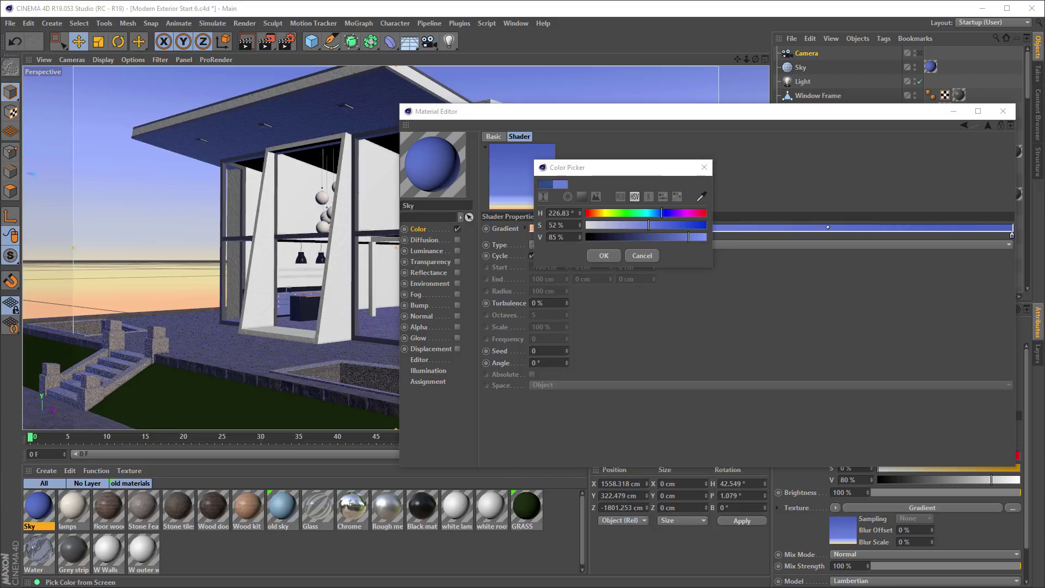
click(602, 256)
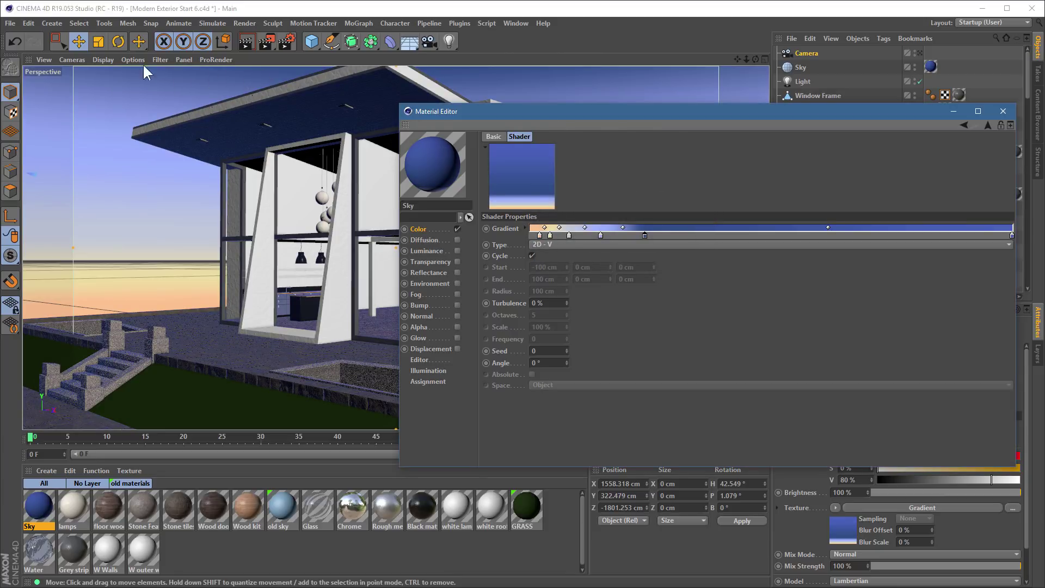
click(16, 41)
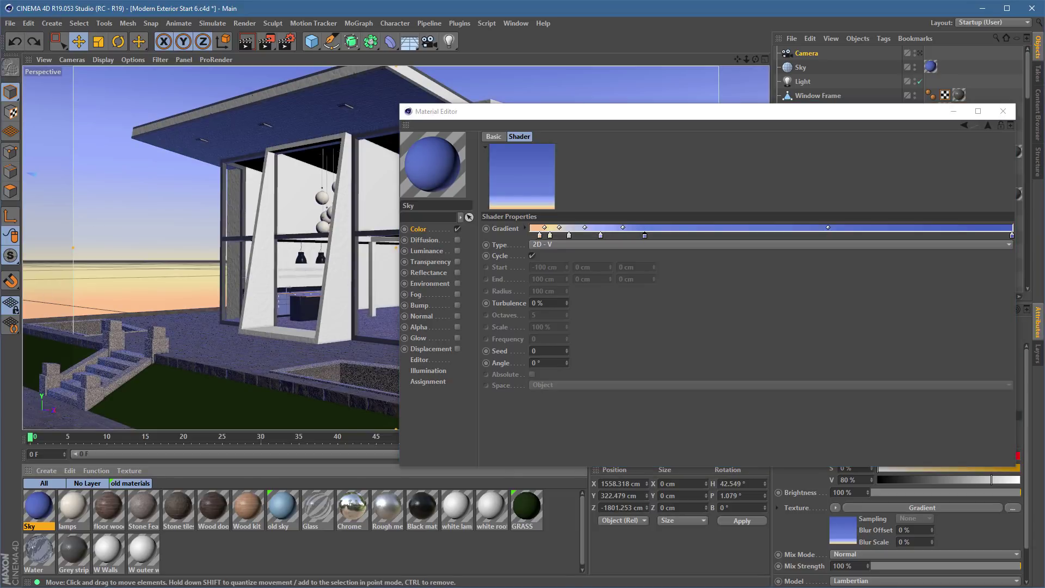
Close the browser with the sky reference and move the Material Editor clear of the house in the viewport
key(alt+Tab)
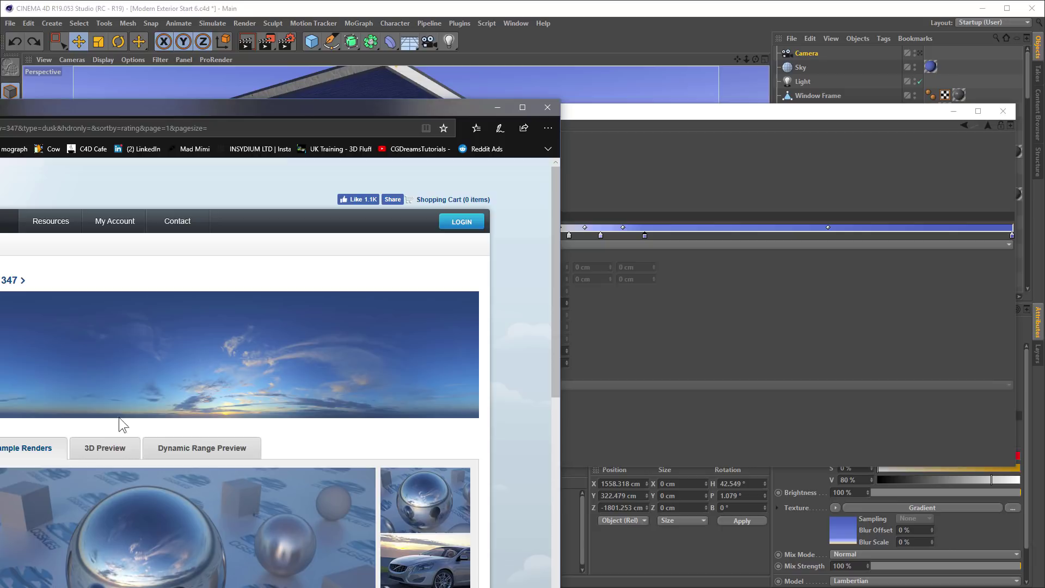
click(547, 107)
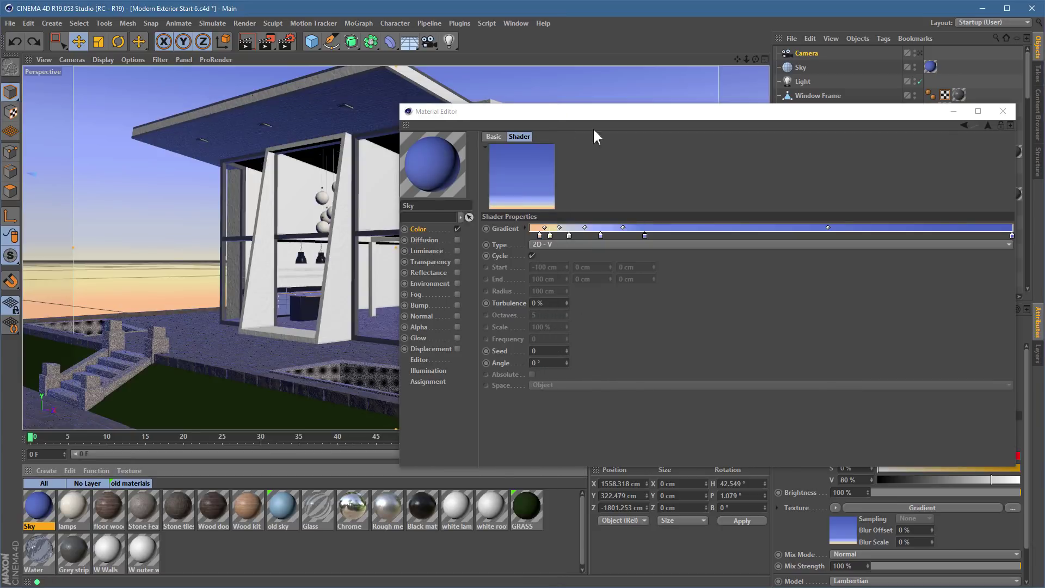
drag(589, 116, 745, 191)
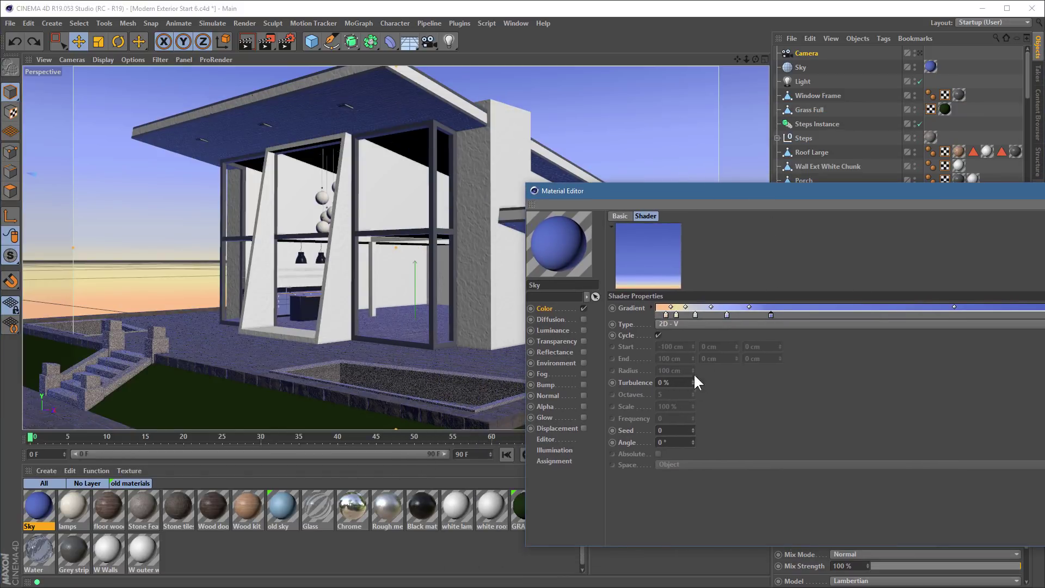
Shift the hue of the Sky gradient's pale yellow knot slightly towards orange
double_click(675, 314)
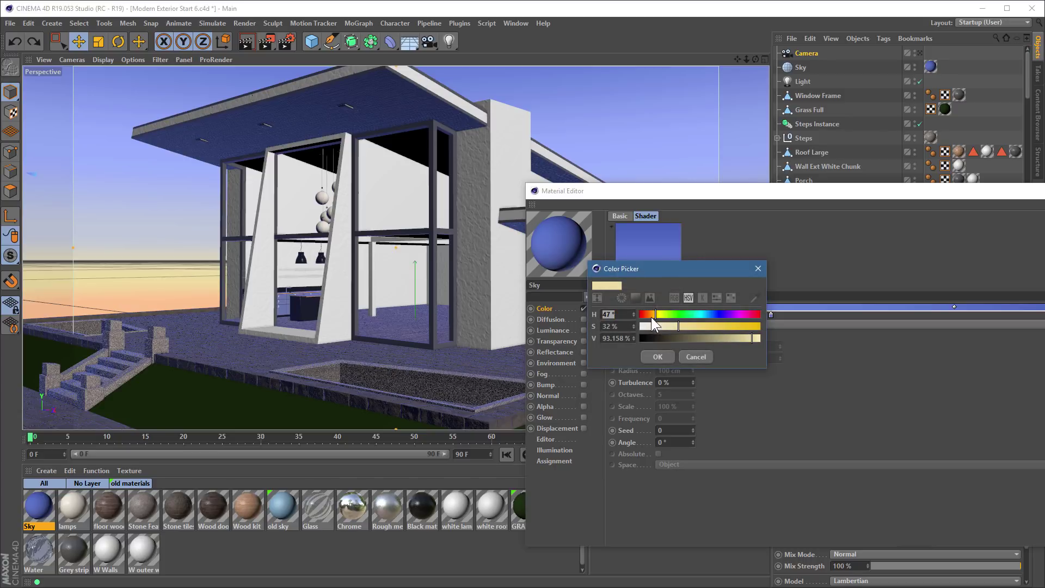
click(653, 316)
drag(653, 318, 654, 316)
click(667, 351)
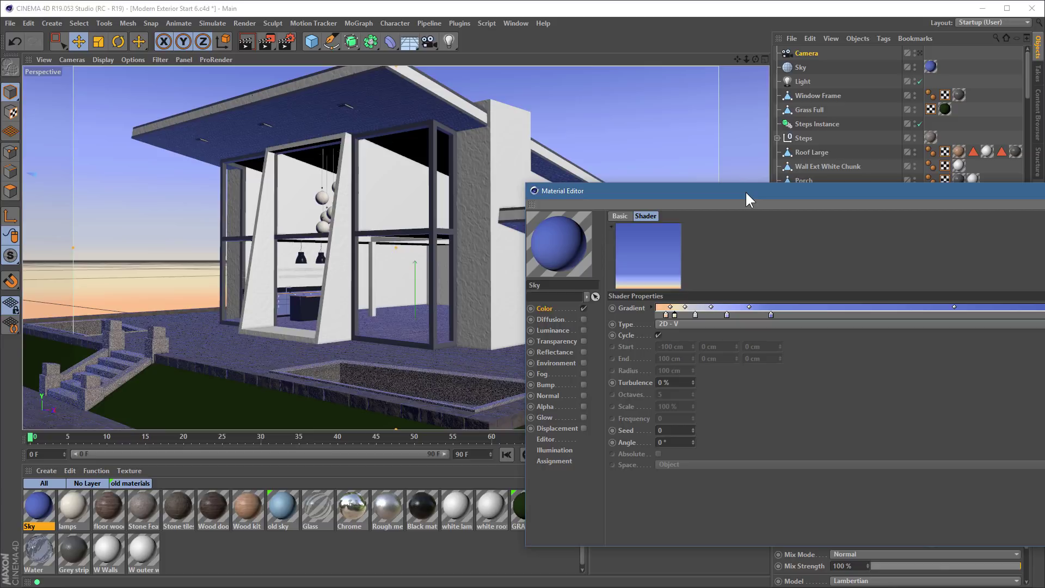
Remove the pale yellow knot from the Sky gradient, and reposition and narrow the Material Editor
click(675, 315)
drag(678, 314, 677, 338)
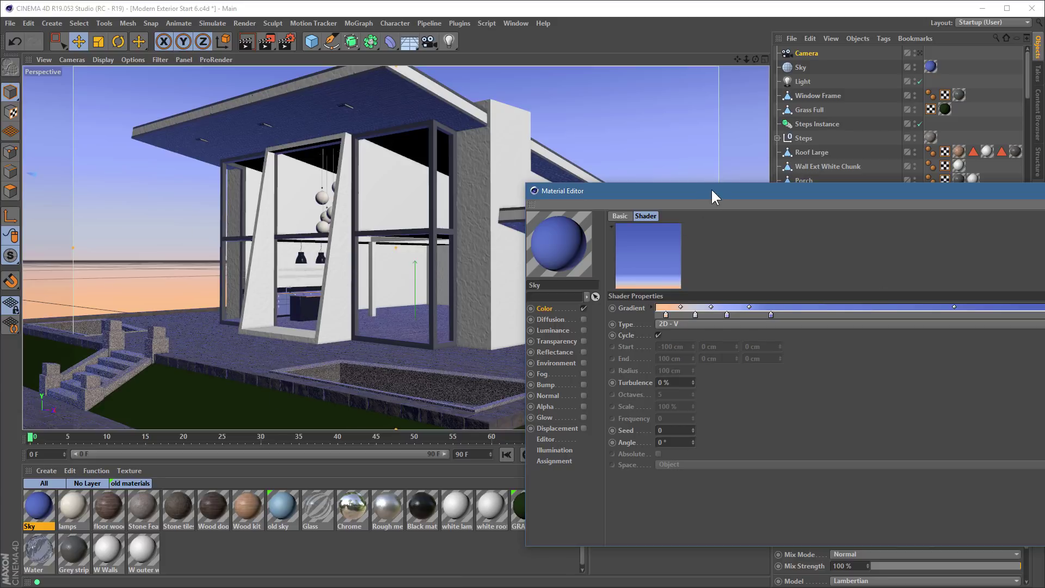
drag(711, 190, 535, 194)
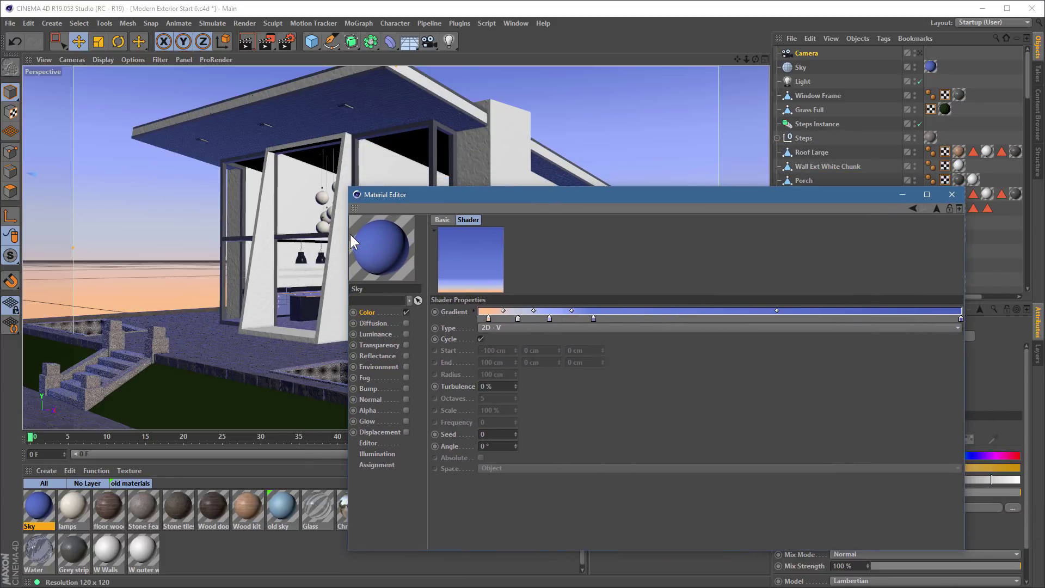
drag(348, 233, 478, 233)
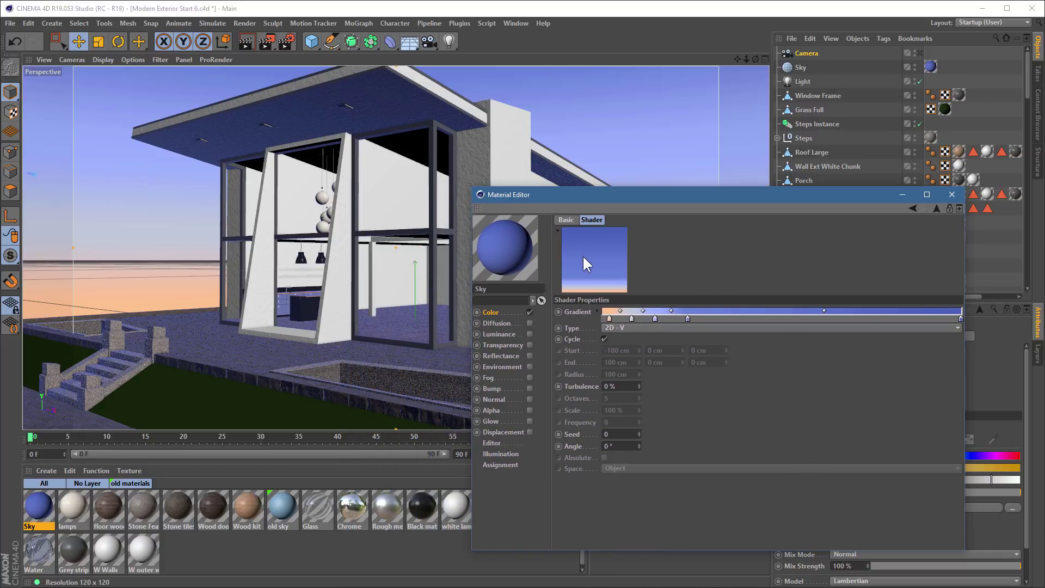
Open the Sky gradient preview in its own enlarged window and place it beside the Material Editor
right_click(596, 250)
click(620, 269)
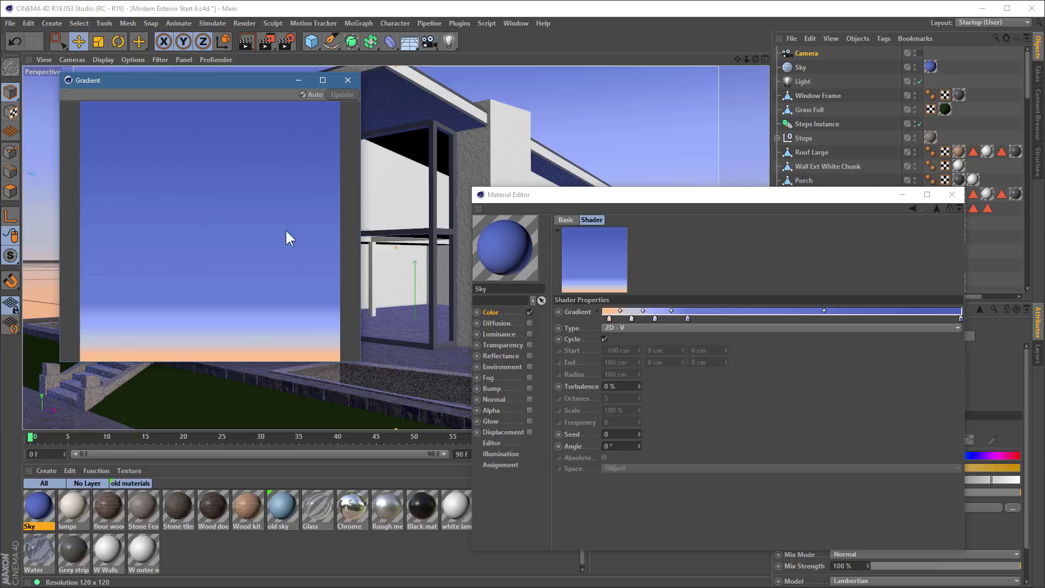
drag(214, 85, 288, 118)
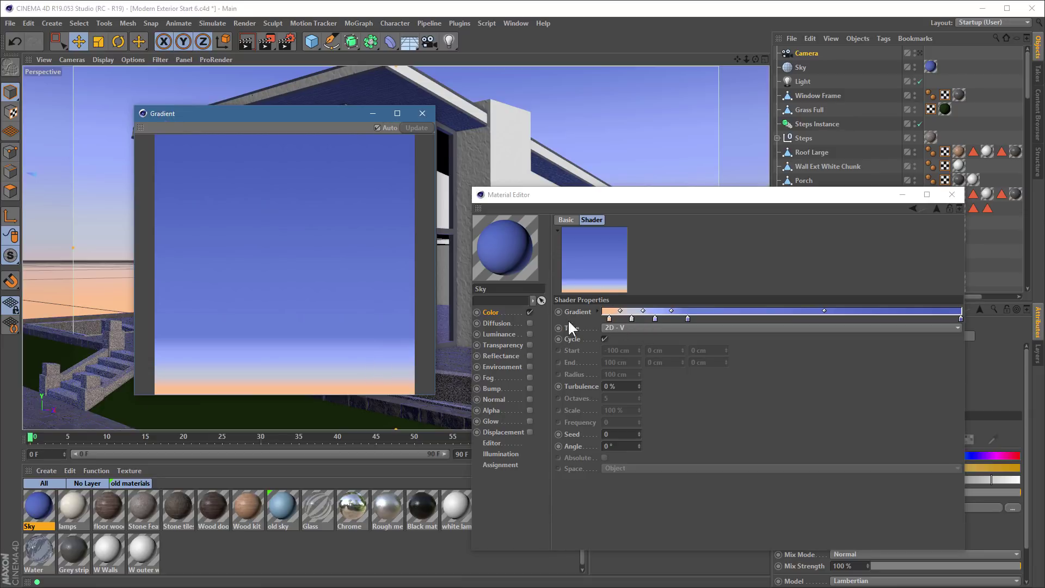
Expand the Sky gradient's settings, try Linear interpolation, and set the interpolation to Cubic Knots
click(596, 312)
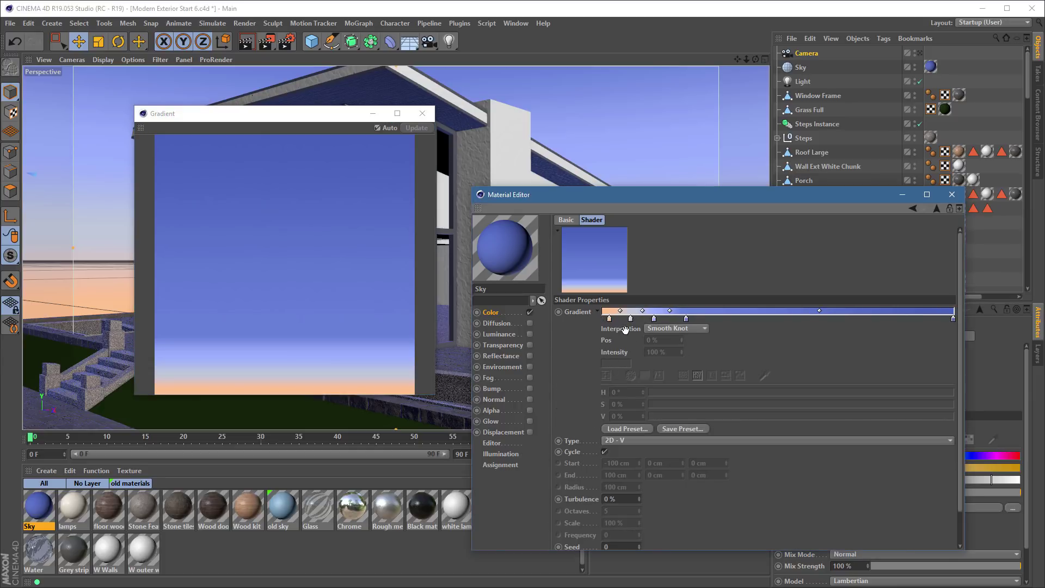
click(677, 328)
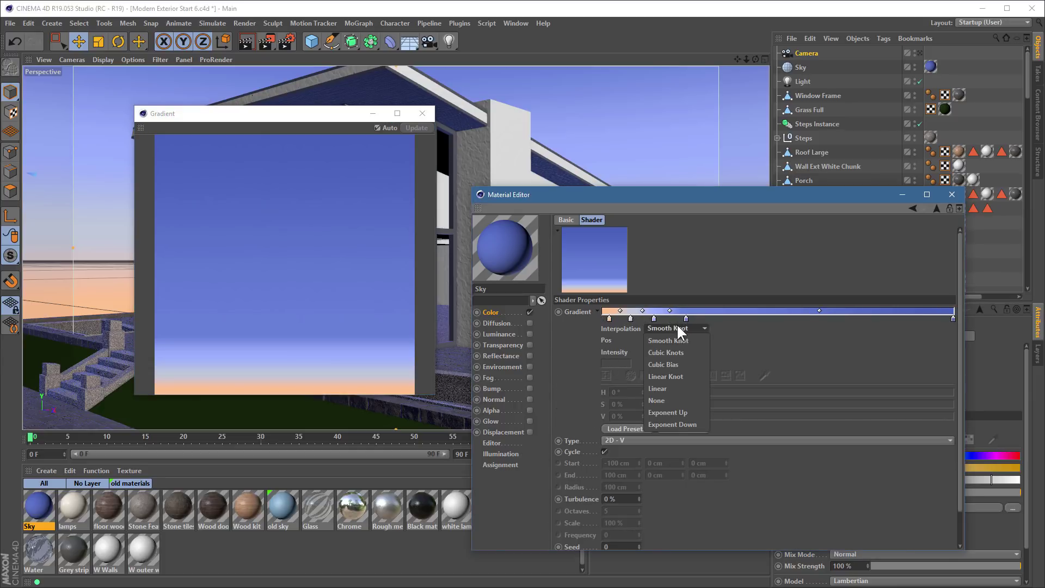
click(691, 391)
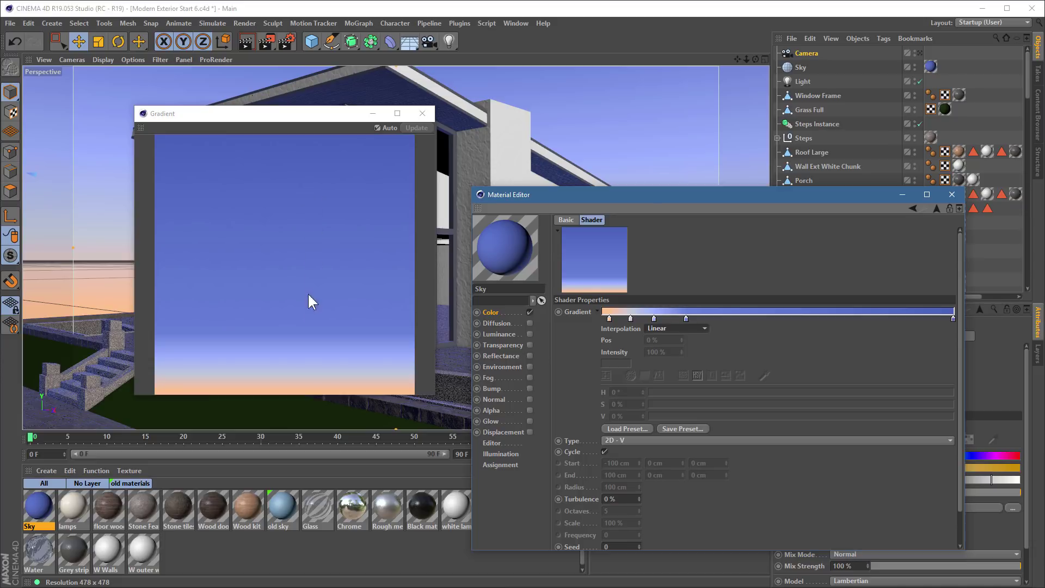
click(684, 325)
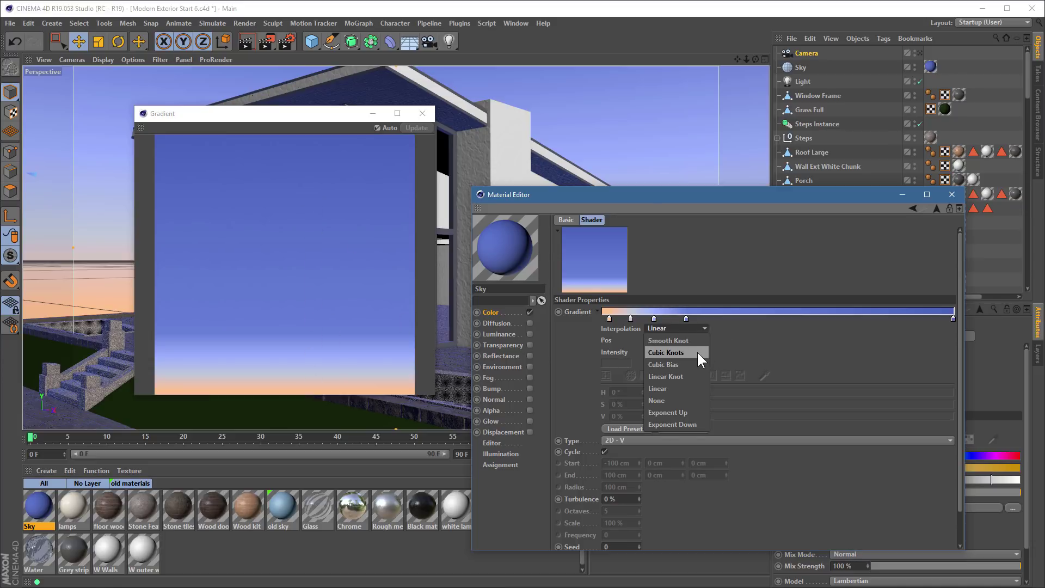
click(674, 352)
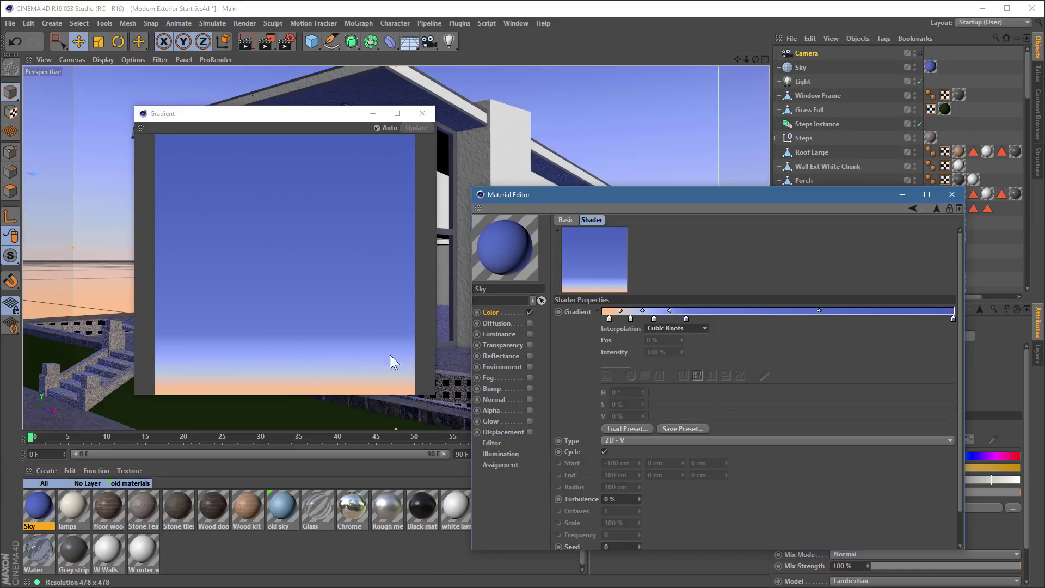
Close the enlarged gradient preview and the Material Editor, leaving the interpolation choice as it is
click(680, 327)
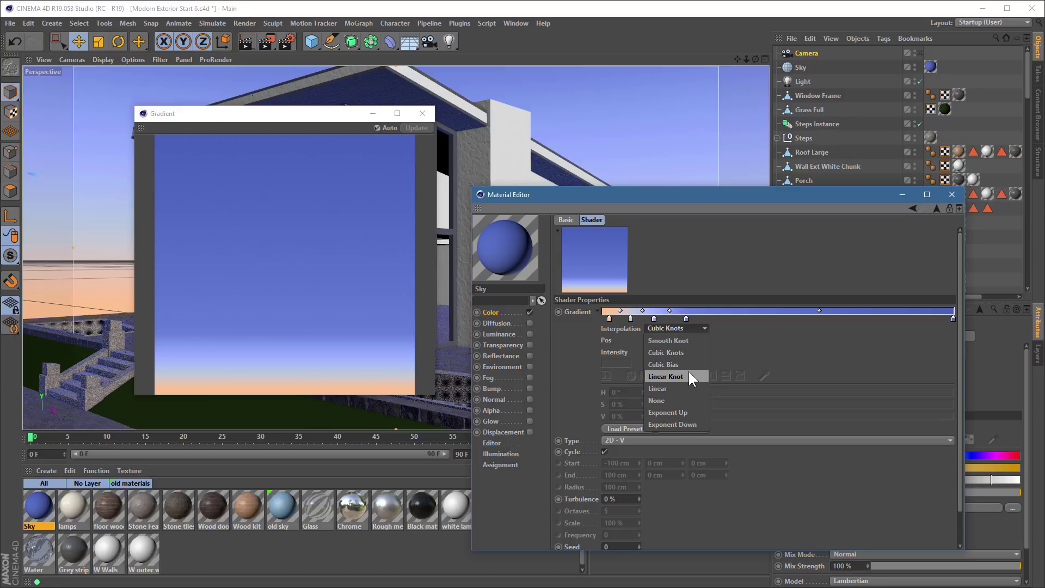
click(821, 362)
click(422, 113)
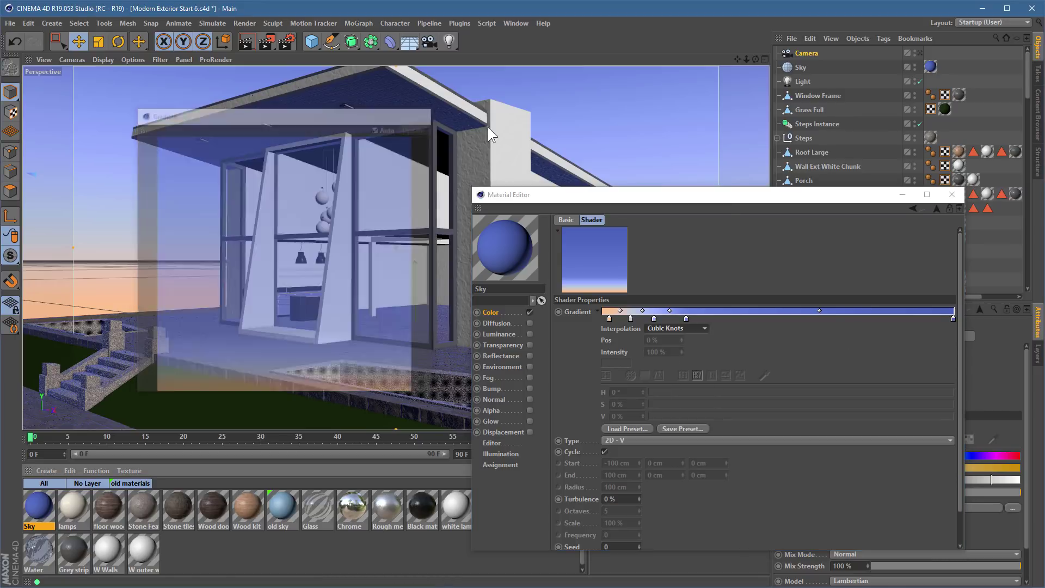
click(950, 196)
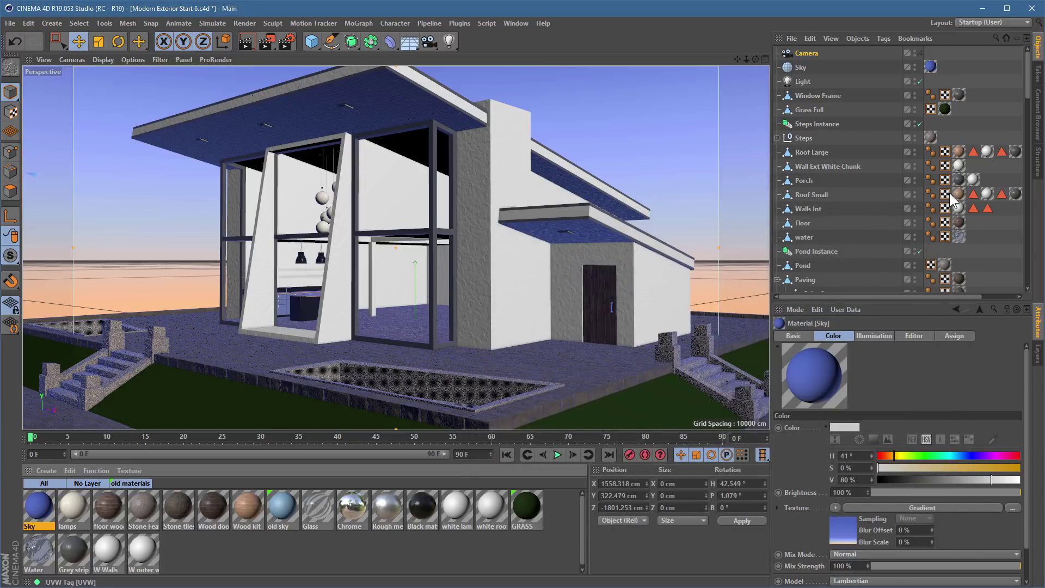